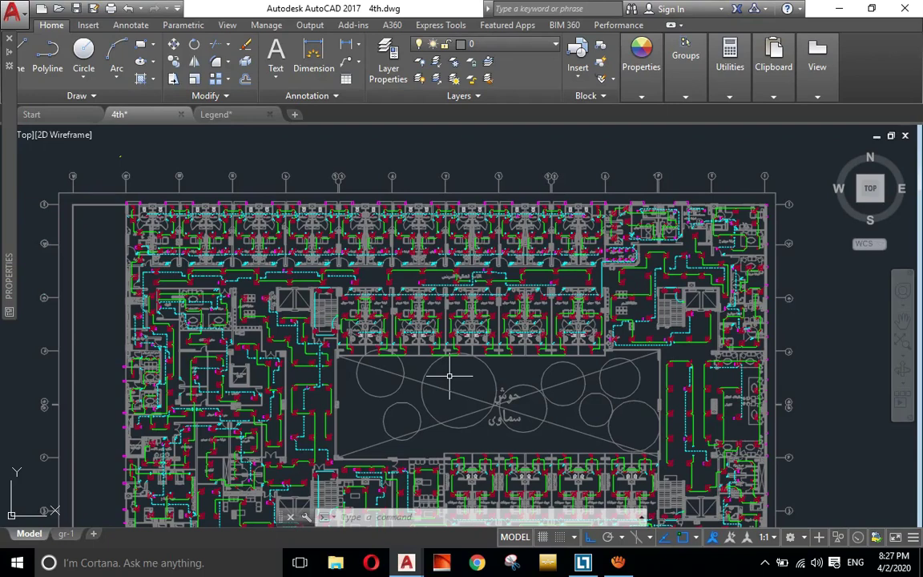
- Switch to Legend.dwg and pan to the LIGHTING SYSTEM LEGEND table of switch types S1–S7
left_click(217, 115)
middle_click_drag(531, 277, 275, 411)
middle_click_drag(524, 190, 478, 305)
middle_click_drag(713, 399, 566, 439)
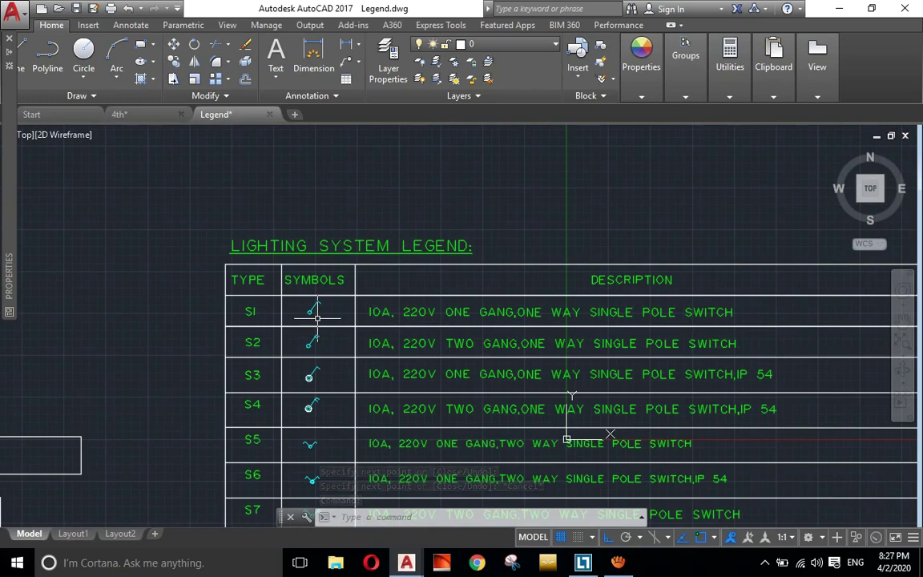
middle_click_drag(567, 439, 519, 408)
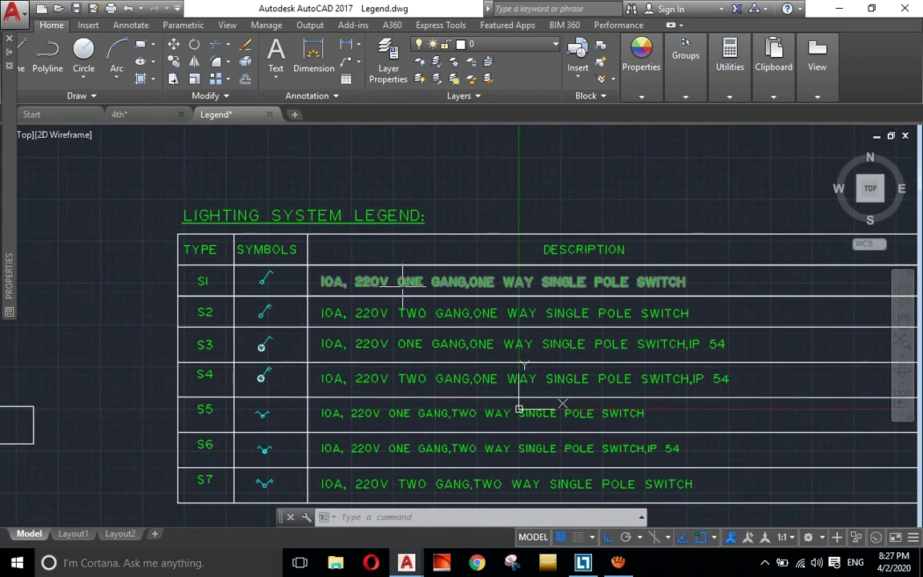
scroll(262, 293, "up", 1)
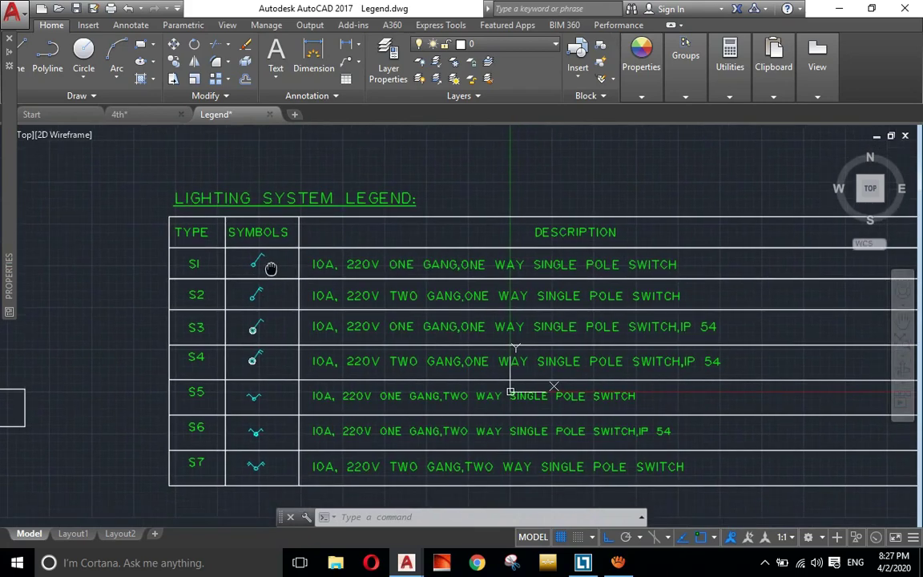
scroll(262, 292, "up", 2)
scroll(262, 293, "up", 1)
scroll(262, 289, "down", 2)
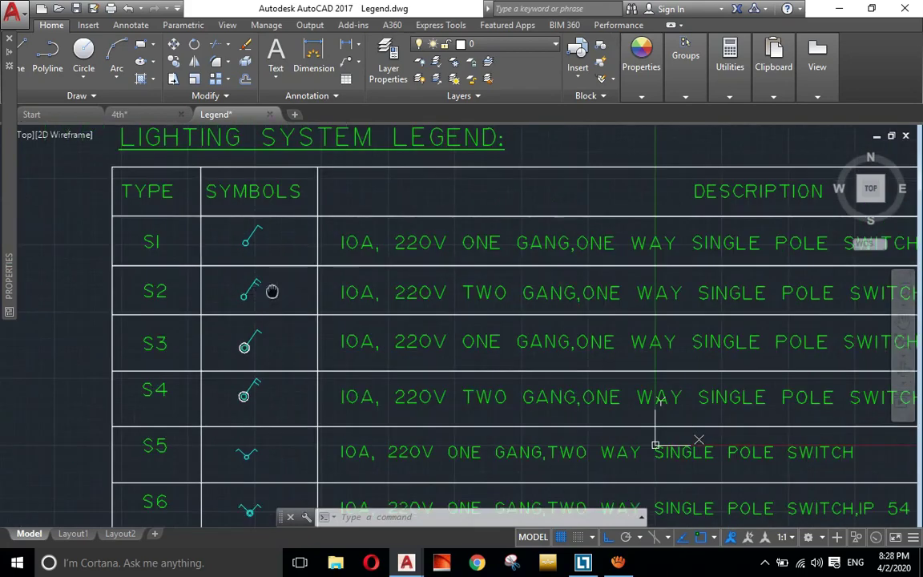
scroll(265, 300, "down", 1)
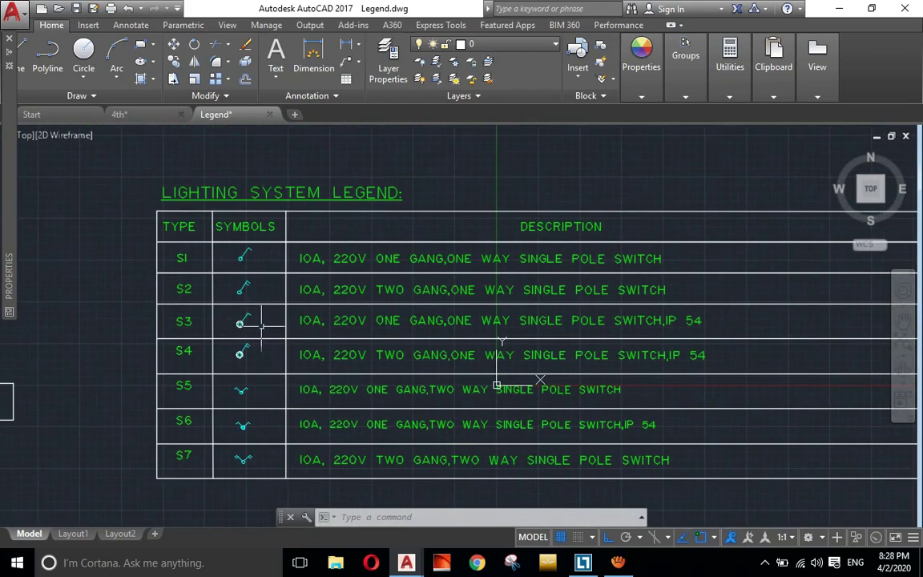
scroll(243, 324, "up", 2)
scroll(241, 325, "down", 2)
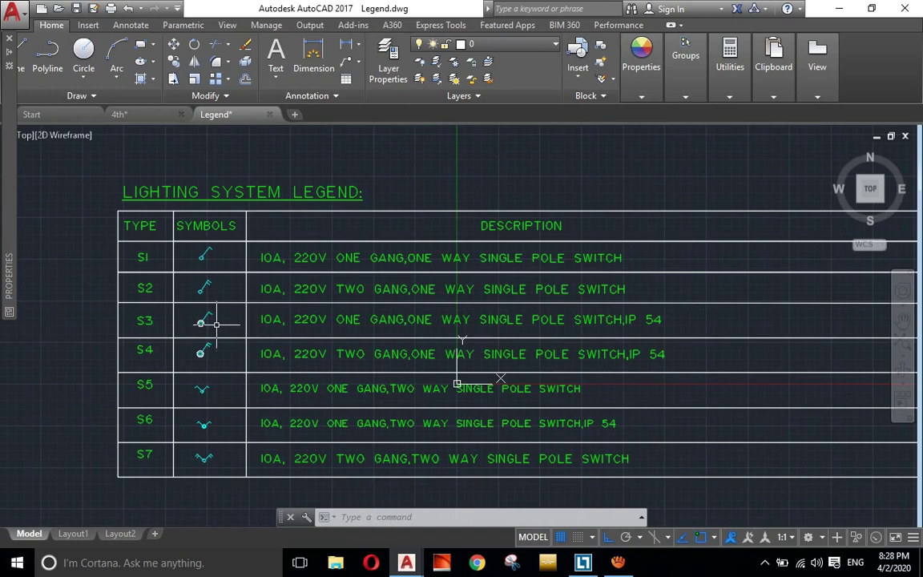
scroll(216, 324, "up", 2)
scroll(217, 325, "down", 2)
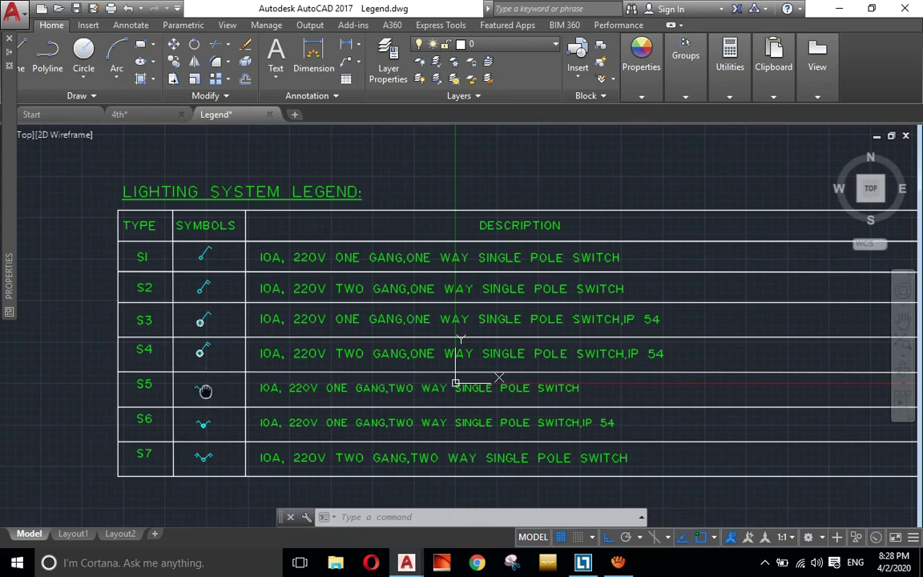
middle_click_drag(207, 388, 213, 390)
scroll(461, 386, "down", 3)
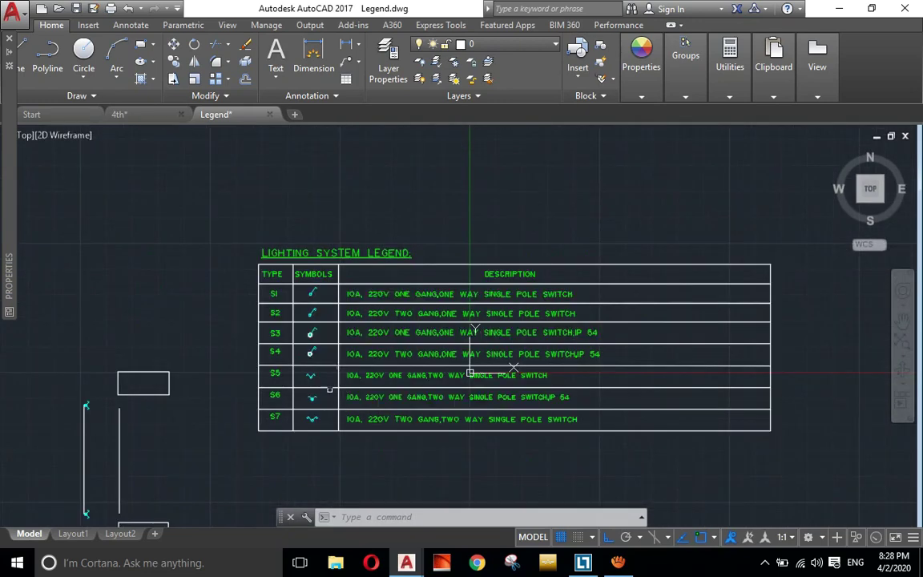
middle_click_drag(171, 441, 412, 317)
scroll(411, 316, "up", 2)
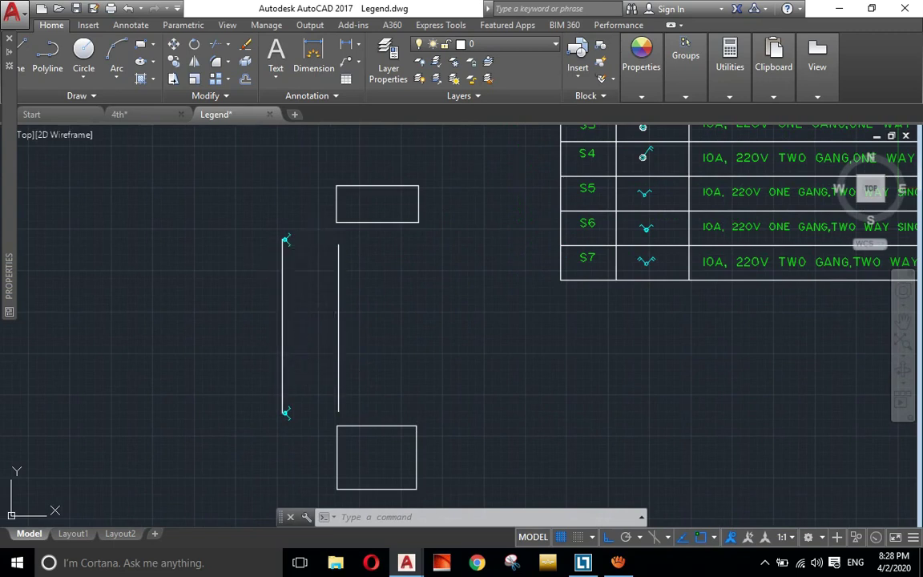
left_click_drag(315, 238, 311, 248)
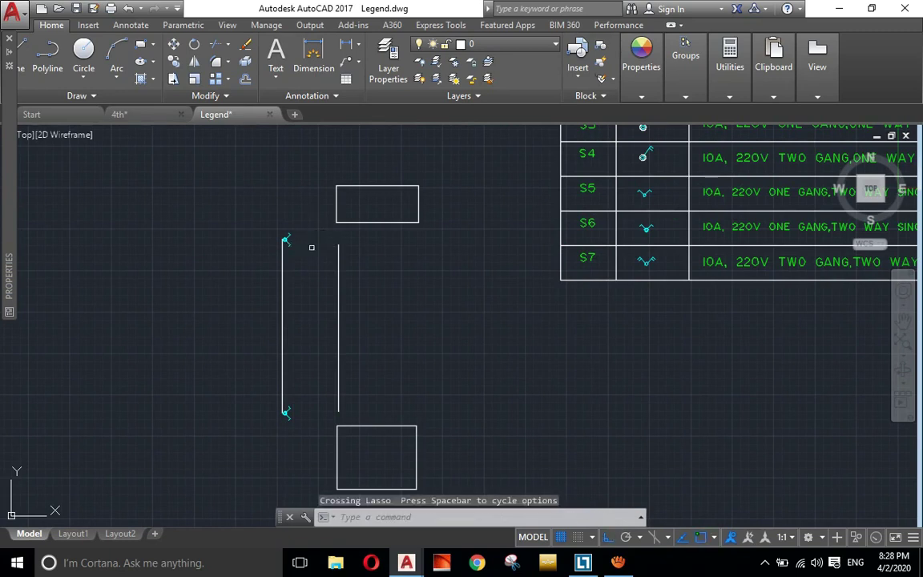
mouse_move(354, 218)
left_mouse_down()
mouse_move(318, 238)
mouse_move(315, 284)
left_mouse_up()
mouse_move(299, 249)
left_mouse_down()
mouse_move(319, 381)
mouse_move(330, 248)
mouse_move(320, 243)
left_mouse_up()
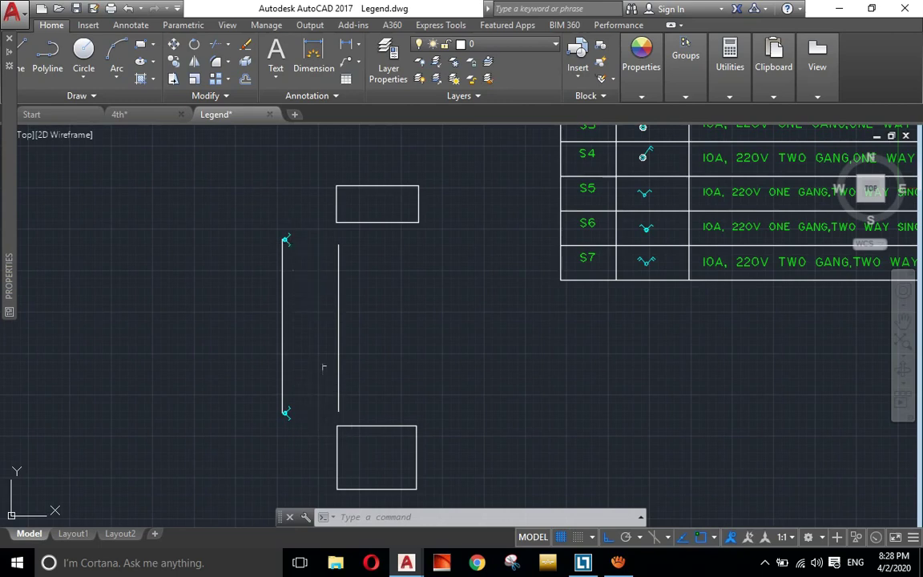
scroll(316, 343, "up", 2)
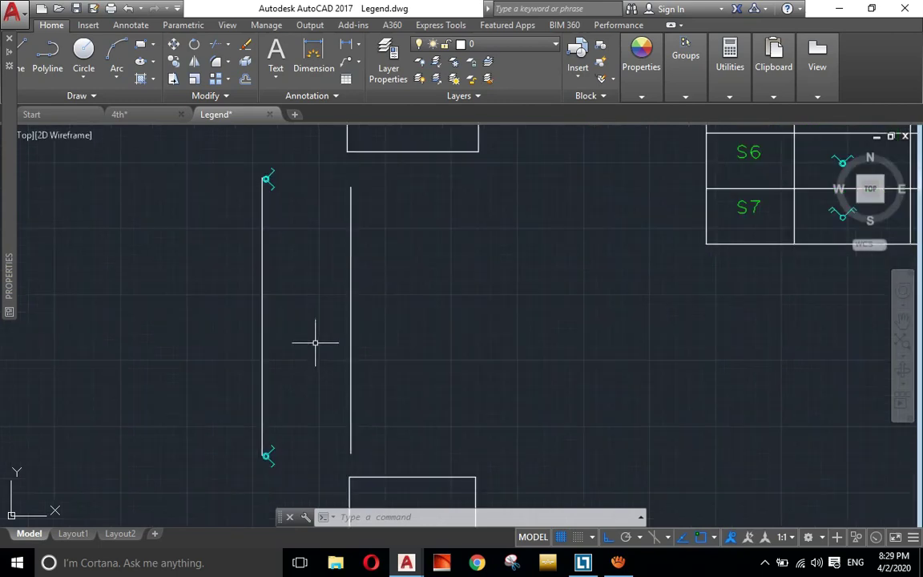
scroll(313, 340, "down", 2)
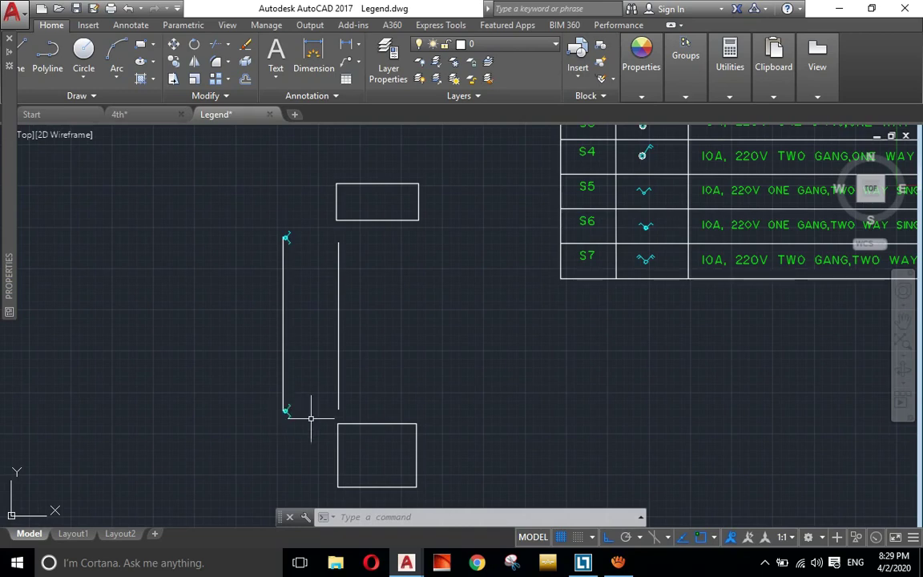
middle_click_drag(486, 366, 292, 403)
middle_click_drag(641, 269, 491, 273)
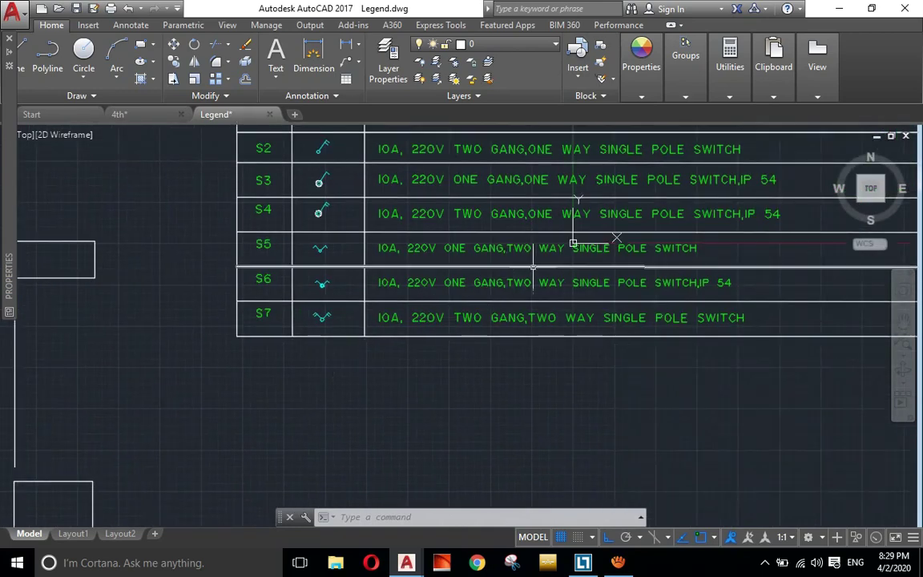
scroll(369, 305, "up", 2)
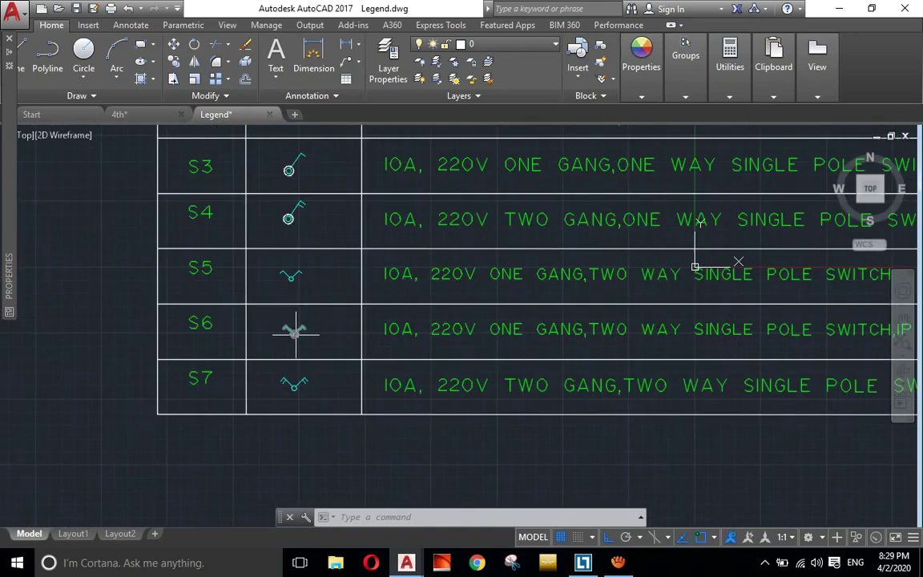
scroll(295, 332, "down", 2)
scroll(300, 365, "up", 2)
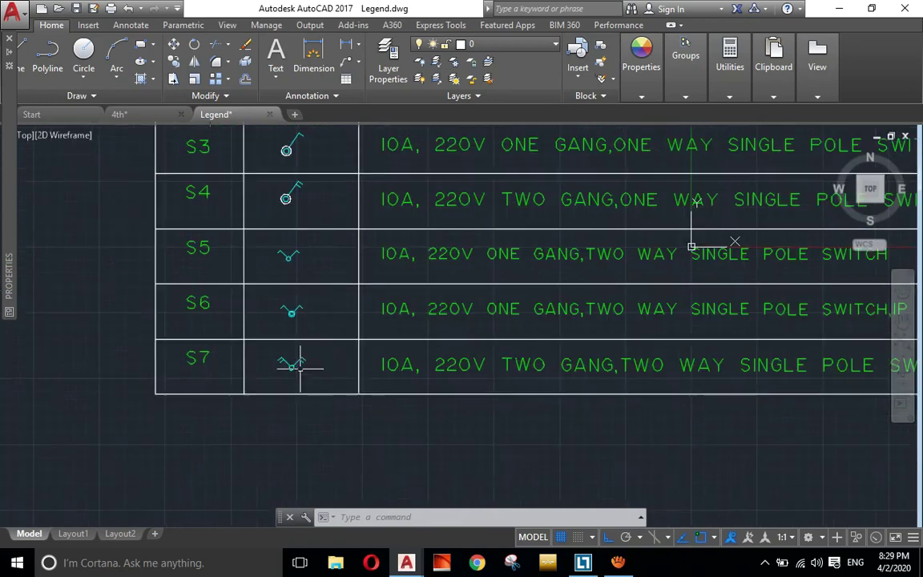
scroll(528, 368, "down", 2)
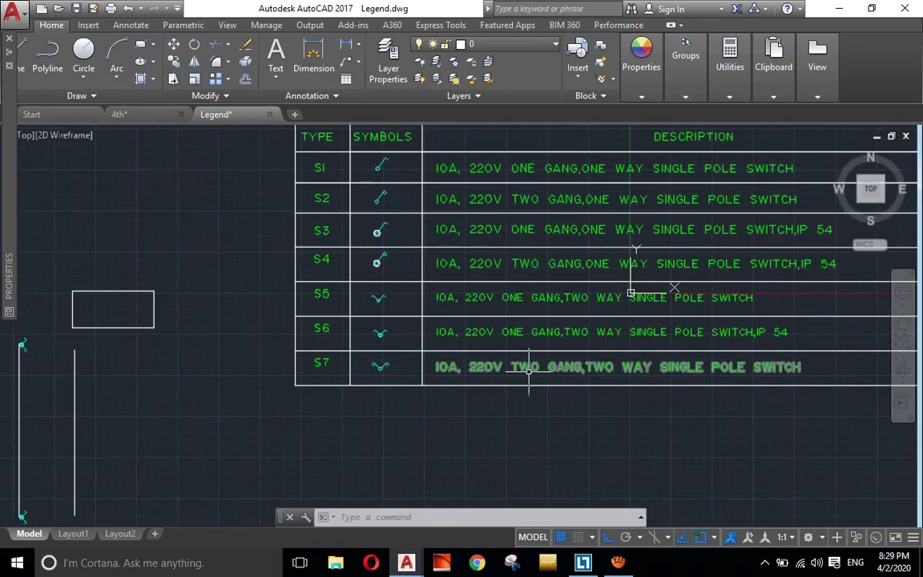
scroll(524, 369, "down", 3)
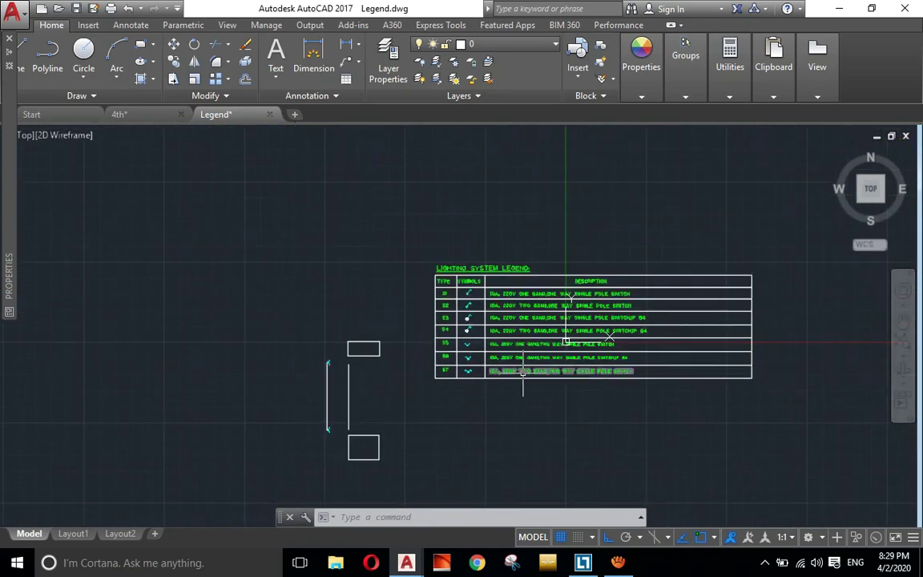
scroll(522, 371, "up", 2)
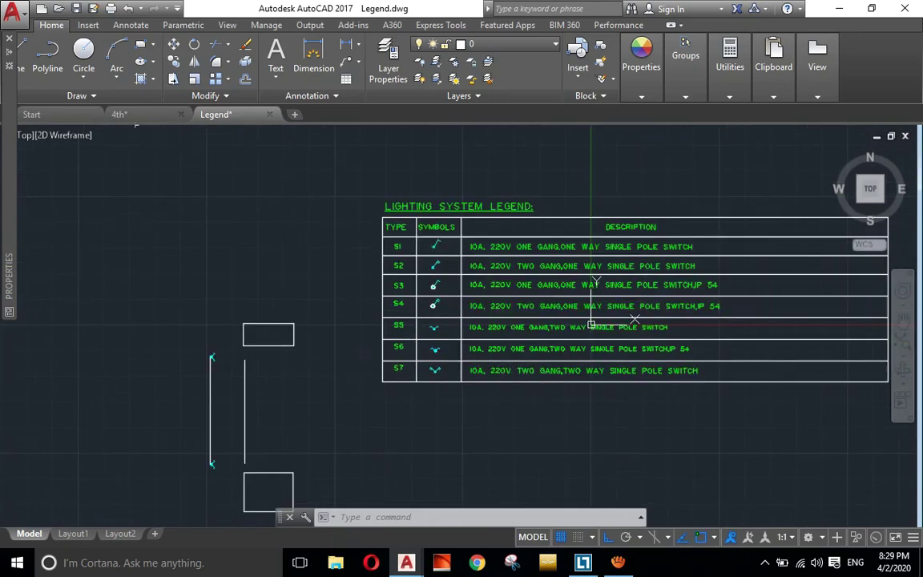
- Return to 4th.dwg and zoom in on a patient room's switch labelled c, a, b
left_click(119, 114)
right_click(363, 274)
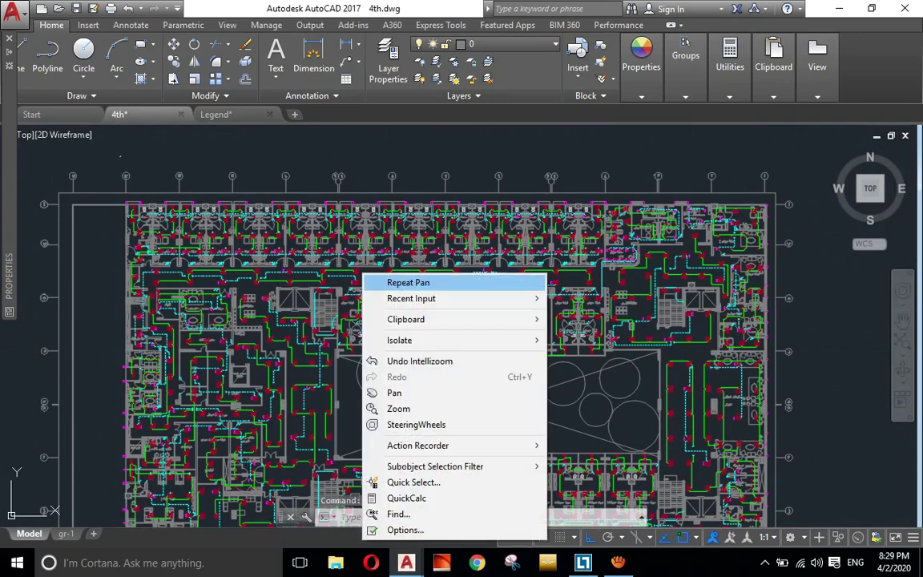
left_click(394, 393)
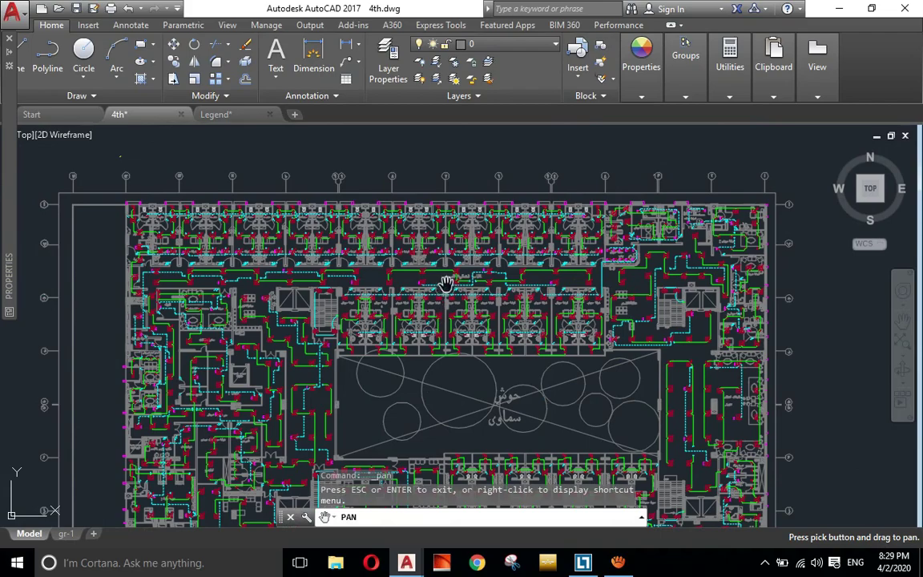
scroll(513, 234, "up", 3)
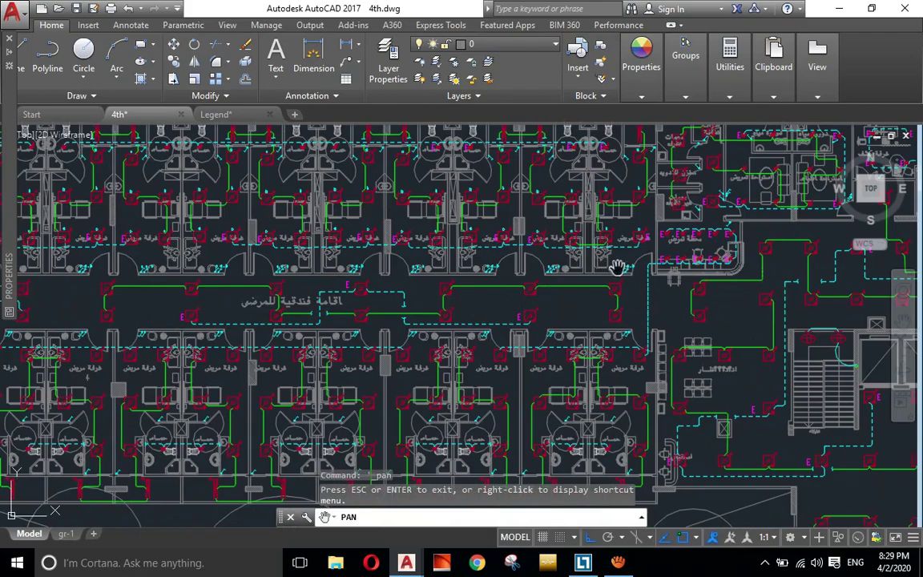
scroll(575, 285, "up", 2)
scroll(552, 282, "up", 2)
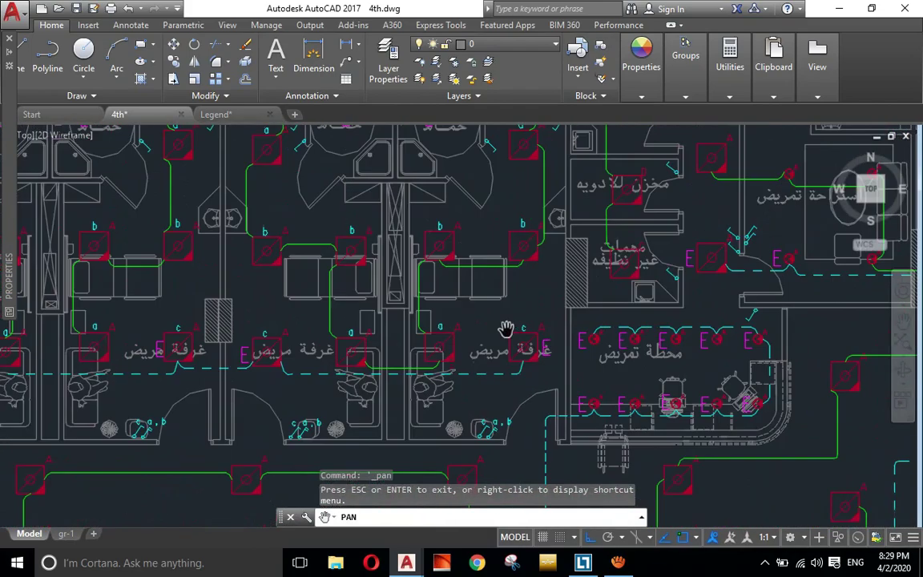
scroll(508, 328, "up", 2)
mouse_move(507, 325)
left_mouse_down()
mouse_move(472, 376)
mouse_move(473, 357)
left_mouse_up()
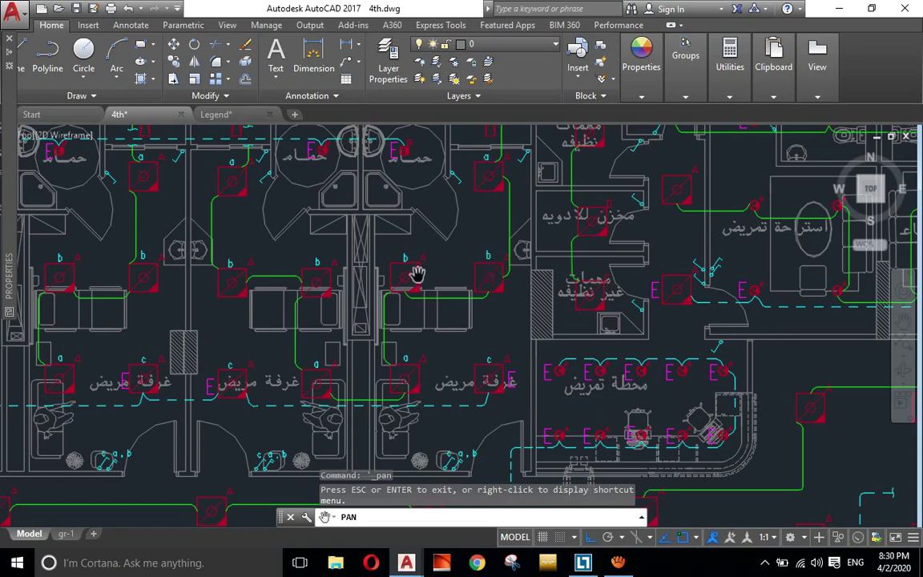
scroll(458, 371, "up", 1)
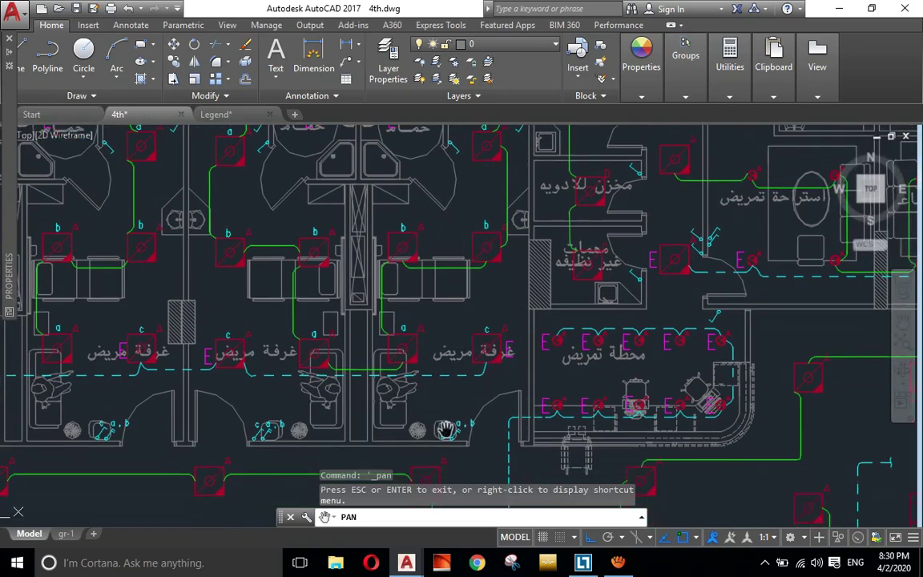
scroll(447, 429, "up", 3)
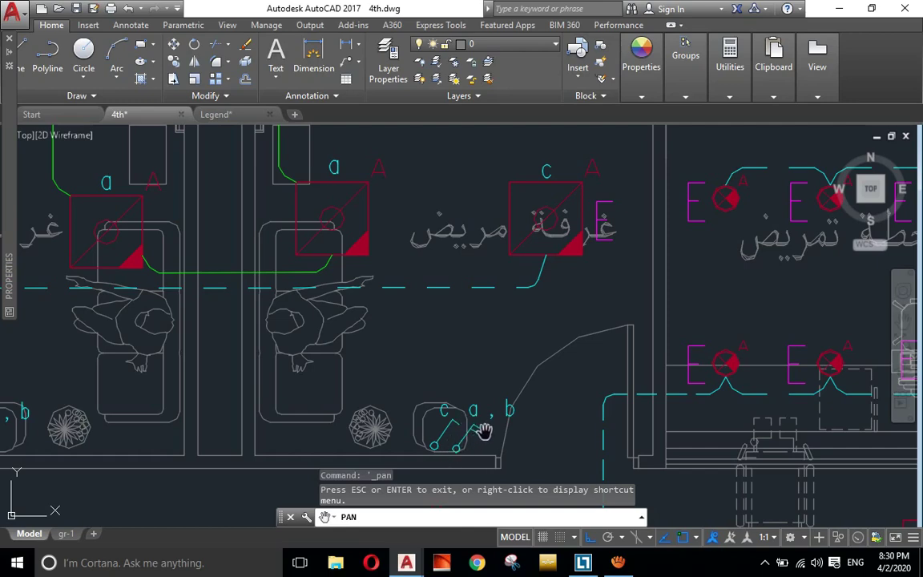
- Pan and zoom over the patient rooms' switches and the bathrooms above them
scroll(479, 433, "down", 3)
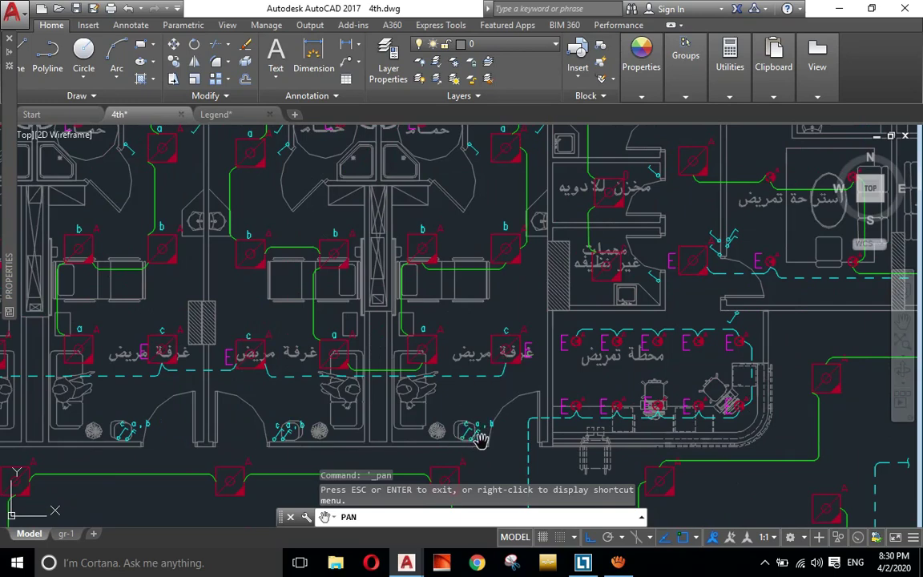
left_click_drag(505, 206, 494, 240)
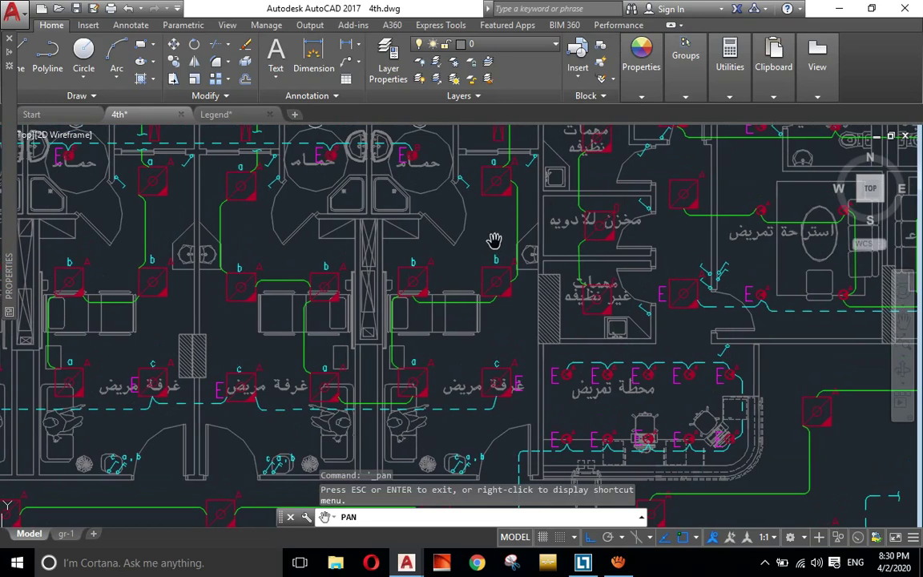
left_click_drag(480, 278, 477, 261)
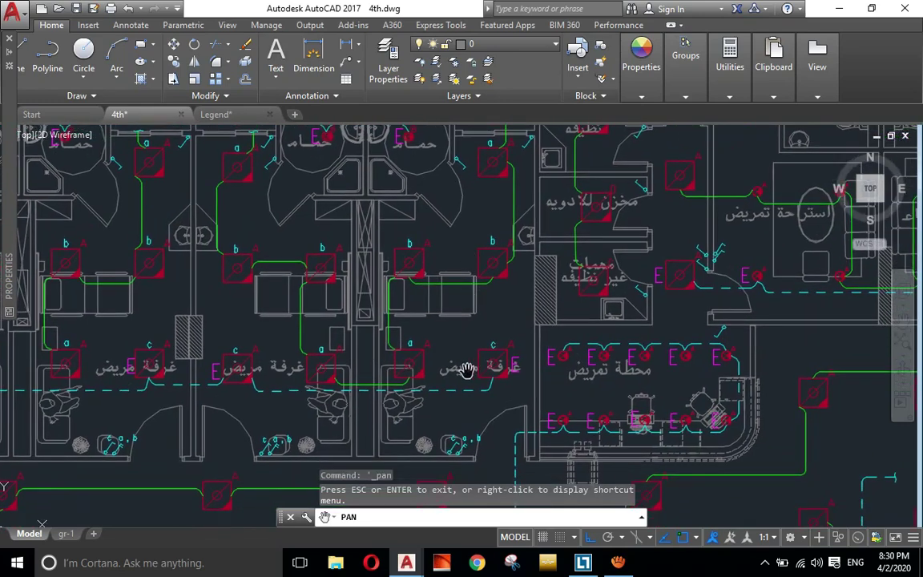
scroll(417, 393, "up", 2)
scroll(421, 401, "up", 2)
scroll(431, 434, "up", 2)
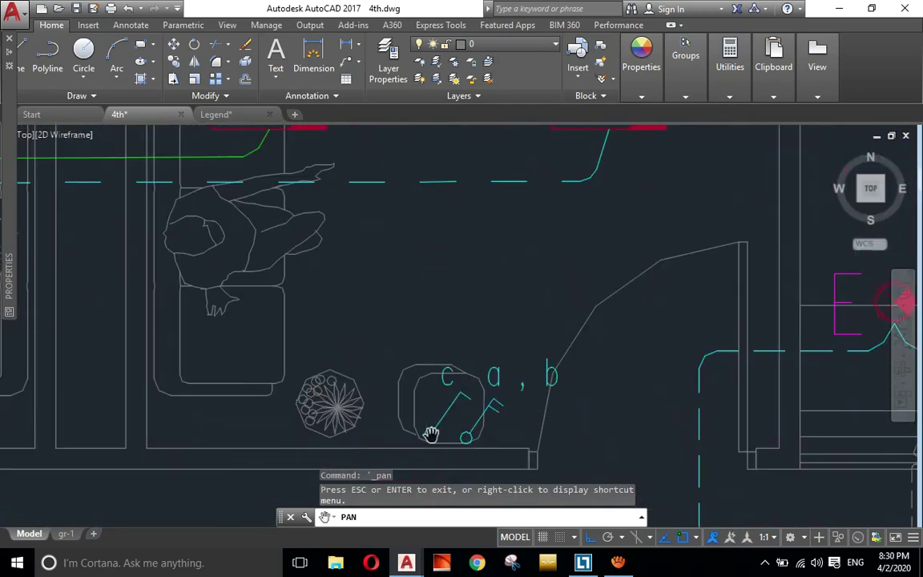
scroll(448, 376, "down", 2)
left_click_drag(449, 377, 439, 413)
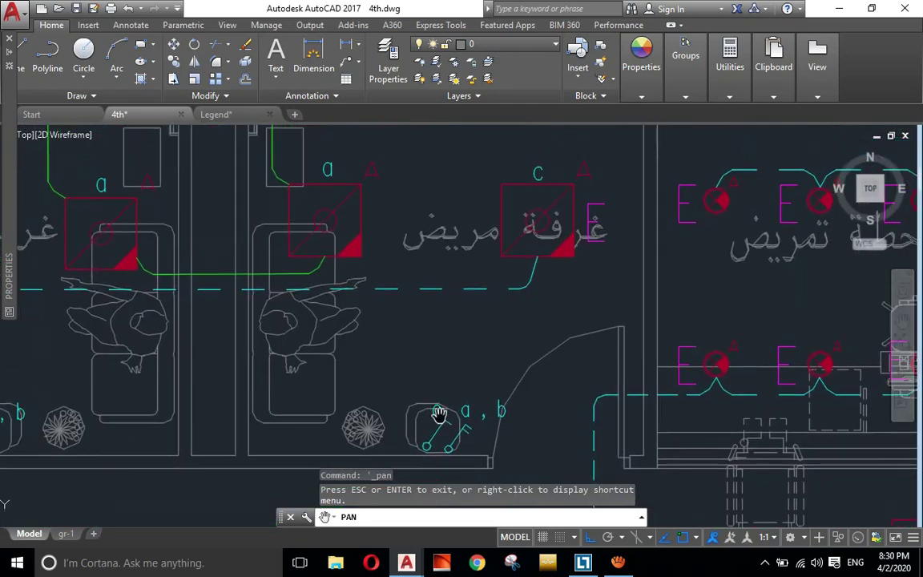
scroll(449, 376, "down", 2)
scroll(504, 273, "up", 2)
scroll(510, 269, "down", 2)
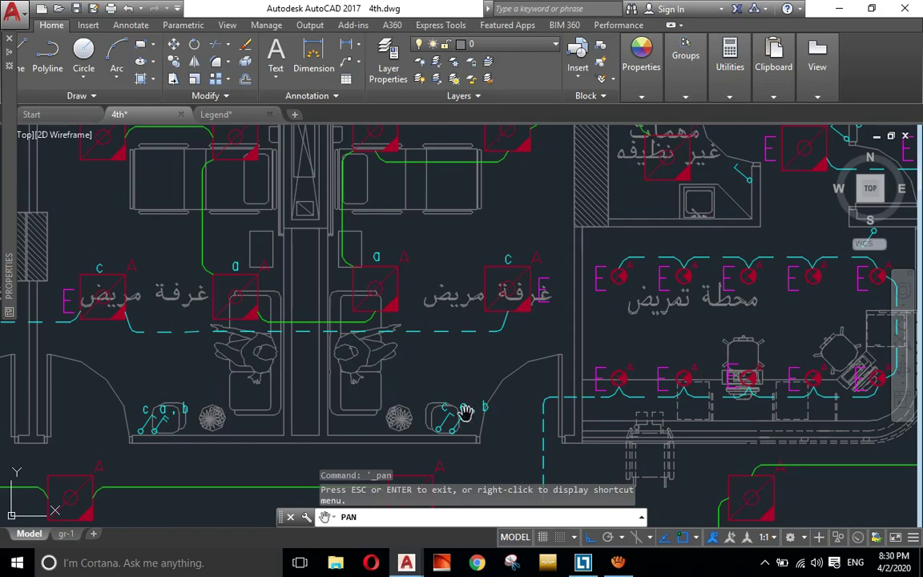
- Inspect the upper and lower patient rooms and their switches
left_click_drag(405, 252, 445, 337)
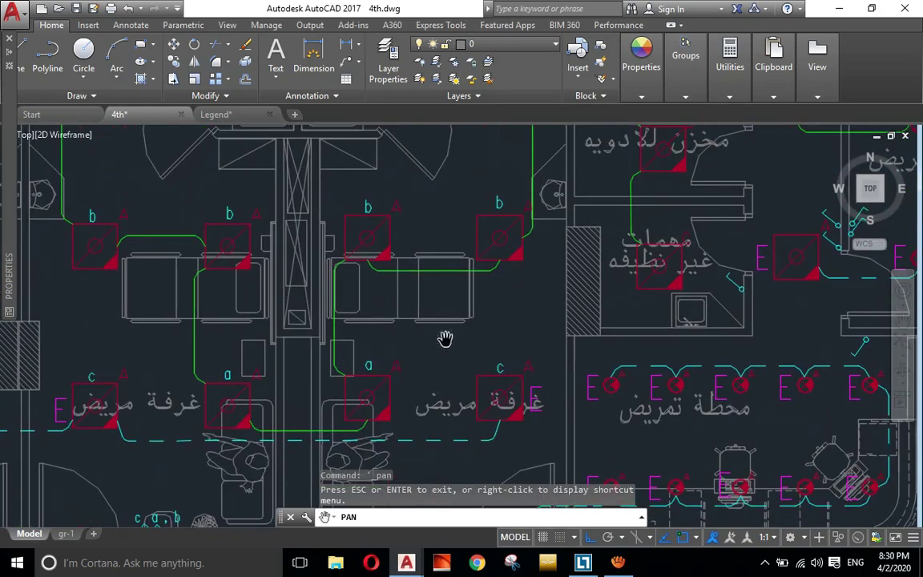
scroll(446, 337, "down", 2)
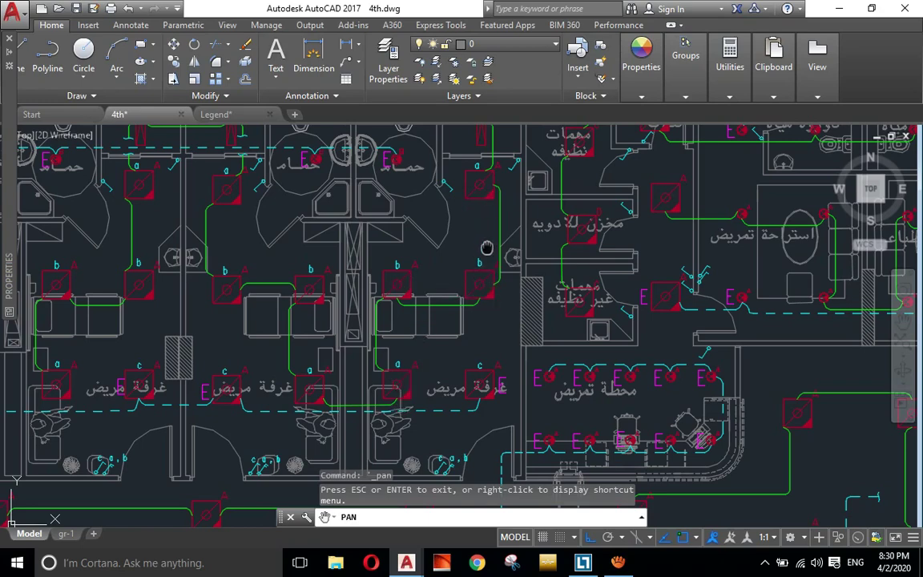
scroll(437, 288, "up", 1)
scroll(432, 282, "up", 2)
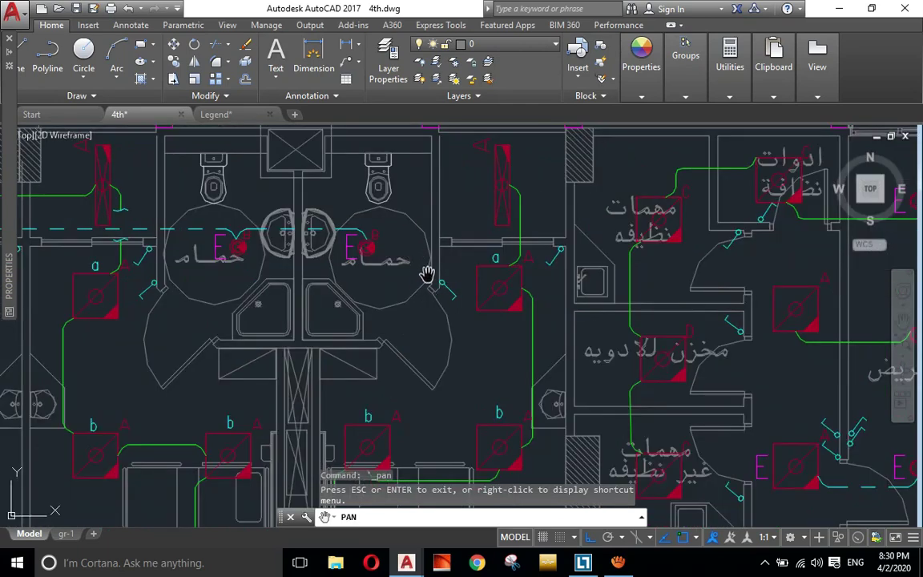
scroll(429, 280, "down", 2)
left_click_drag(449, 315, 444, 299)
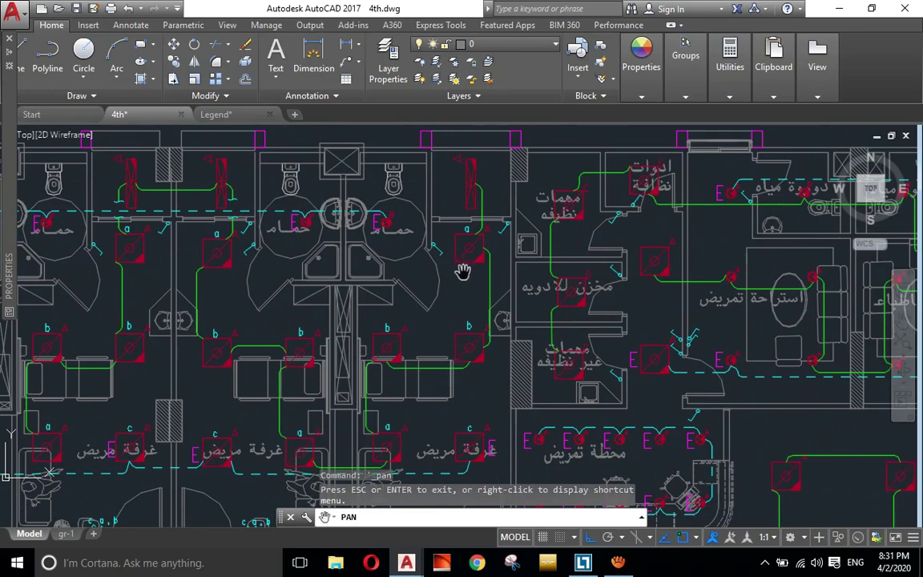
scroll(441, 247, "up", 2)
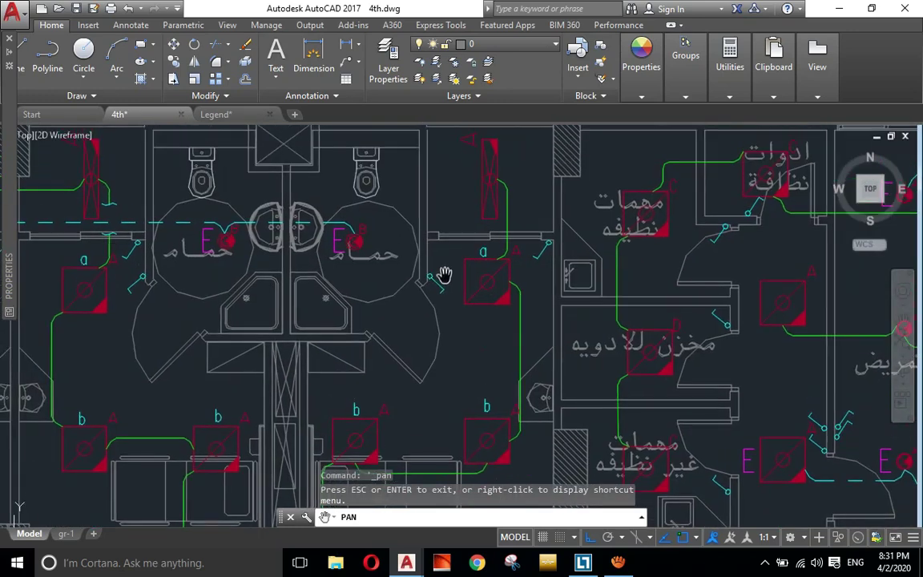
scroll(439, 272, "up", 2)
scroll(439, 276, "up", 2)
scroll(433, 261, "down", 3)
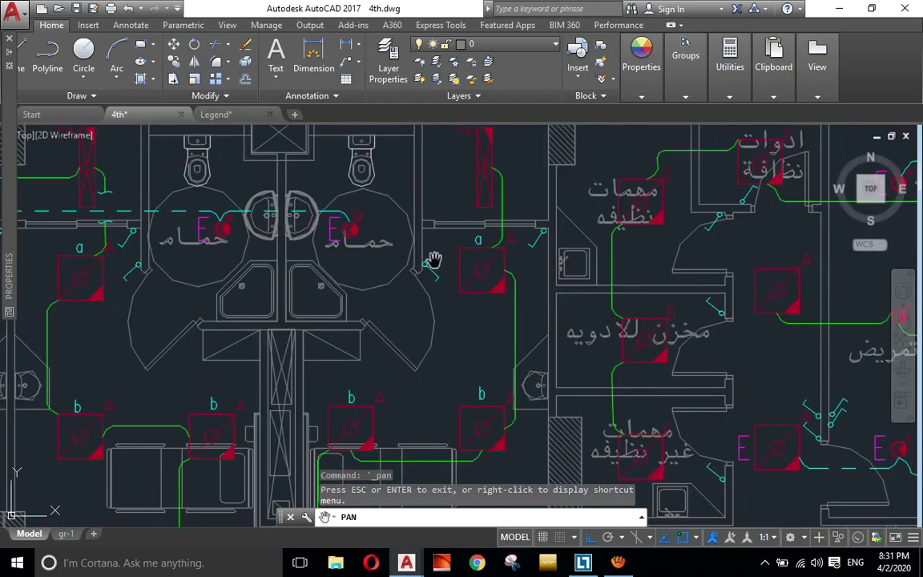
scroll(389, 264, "up", 2)
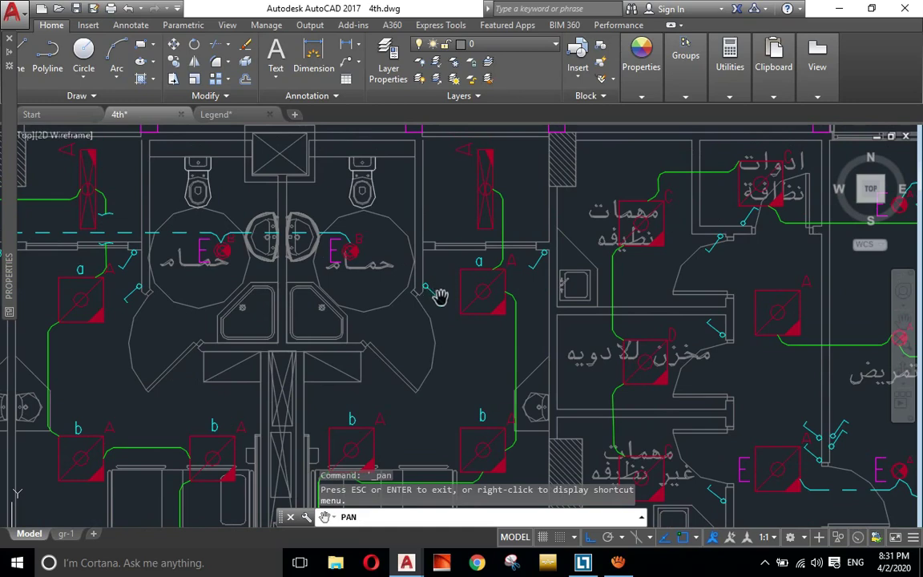
- Move across the bathrooms and stores, ending on the lounge room's A-labelled fittings
left_click_drag(397, 278, 365, 310)
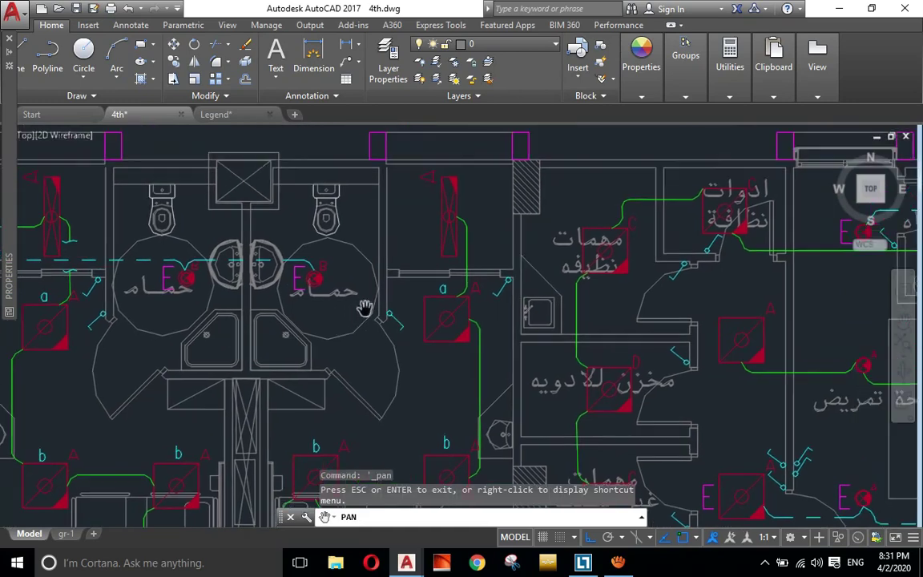
scroll(437, 291, "up", 2)
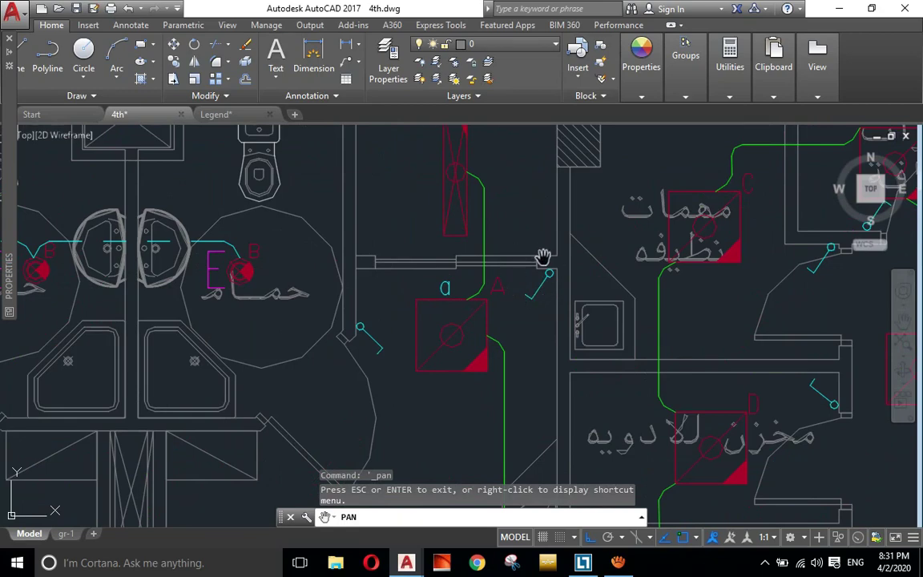
scroll(543, 257, "down", 3)
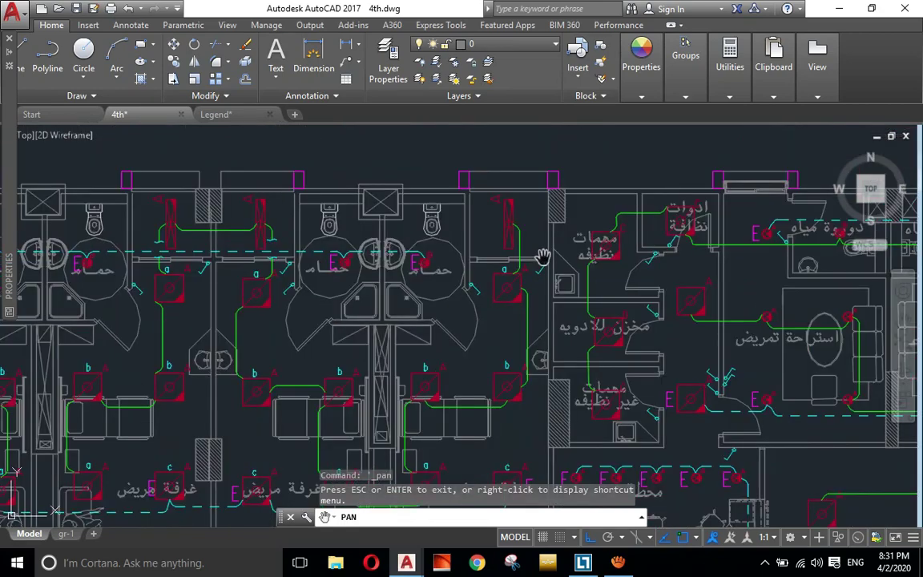
scroll(529, 240, "down", 4)
scroll(531, 190, "up", 8)
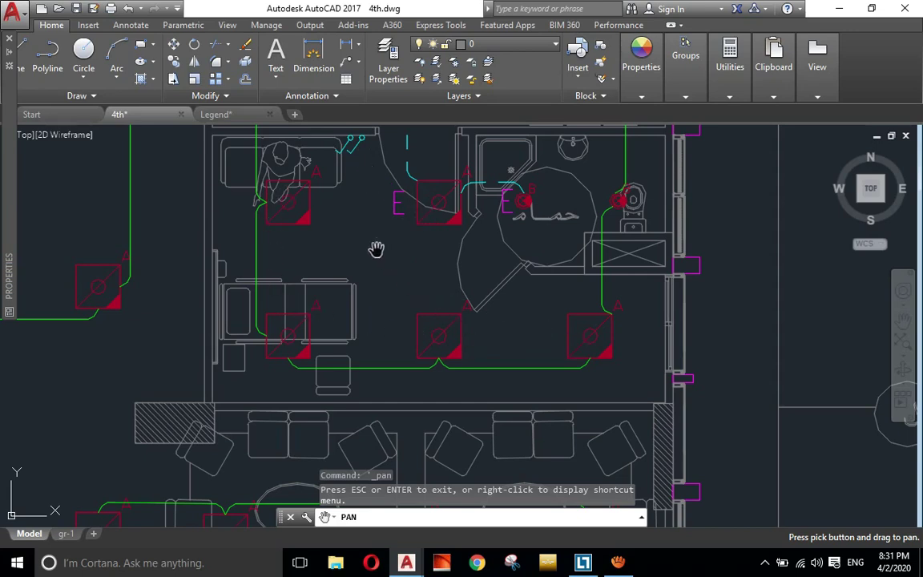
- Exit Pan and window-select the lounge room's top fitting
key("Escape")
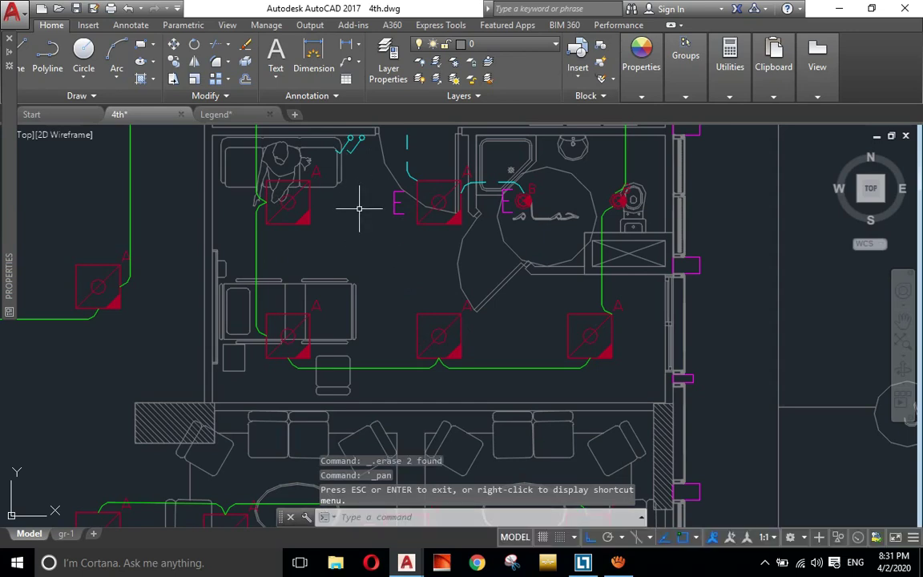
middle_click_drag(360, 185, 358, 206)
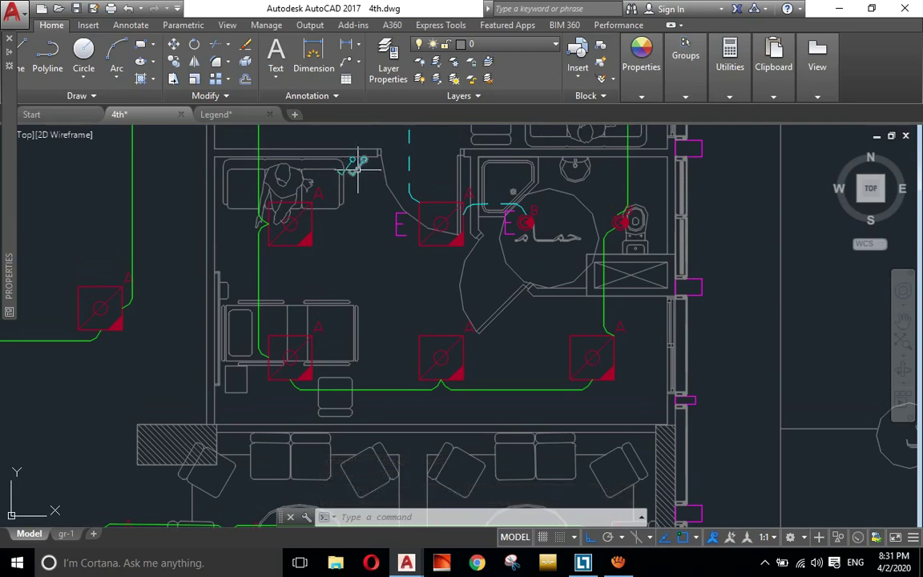
left_click(332, 164)
left_click(415, 231)
- Zoom out and pan the floor plan toward the upper-left wing
scroll(366, 247, "down", 4)
scroll(366, 247, "down", 3)
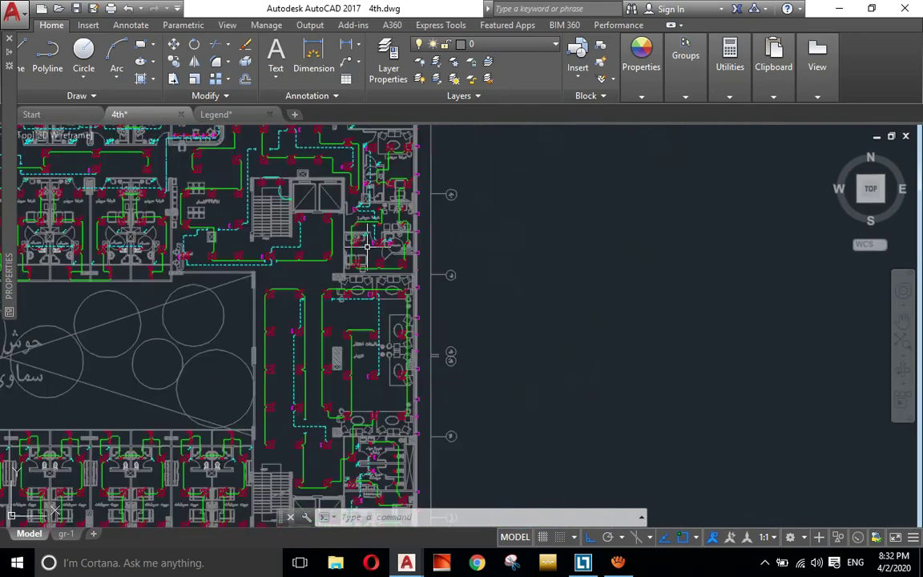
right_click(318, 268)
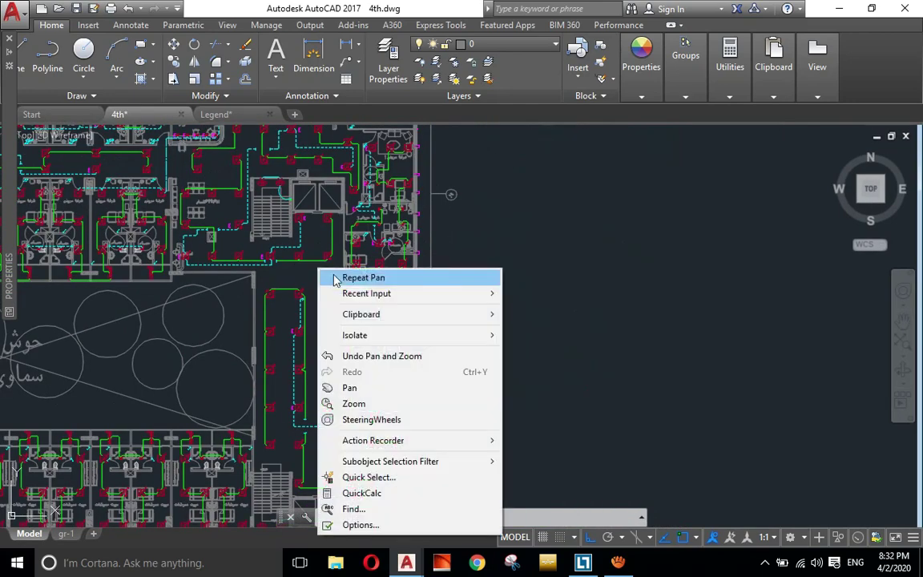
left_click(374, 387)
left_click_drag(332, 301, 387, 348)
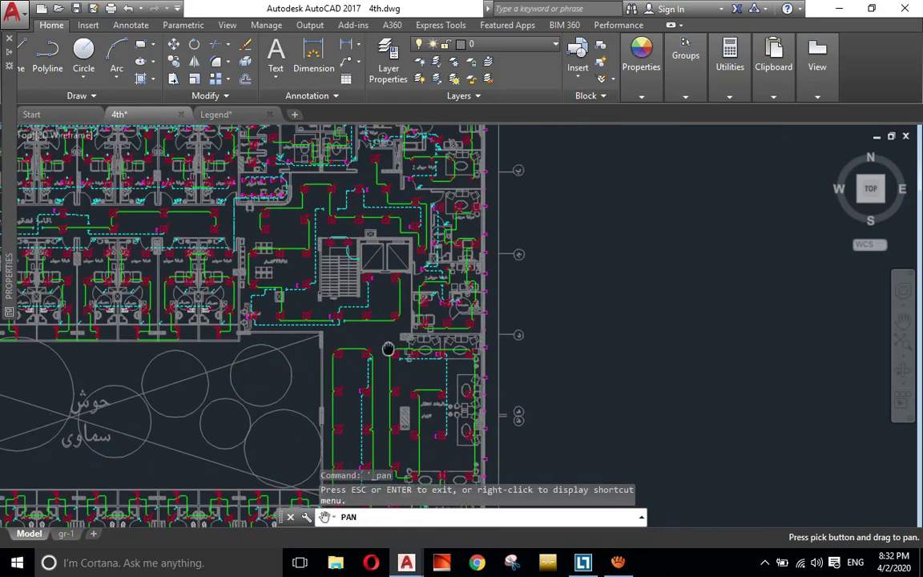
left_click_drag(350, 282, 418, 331)
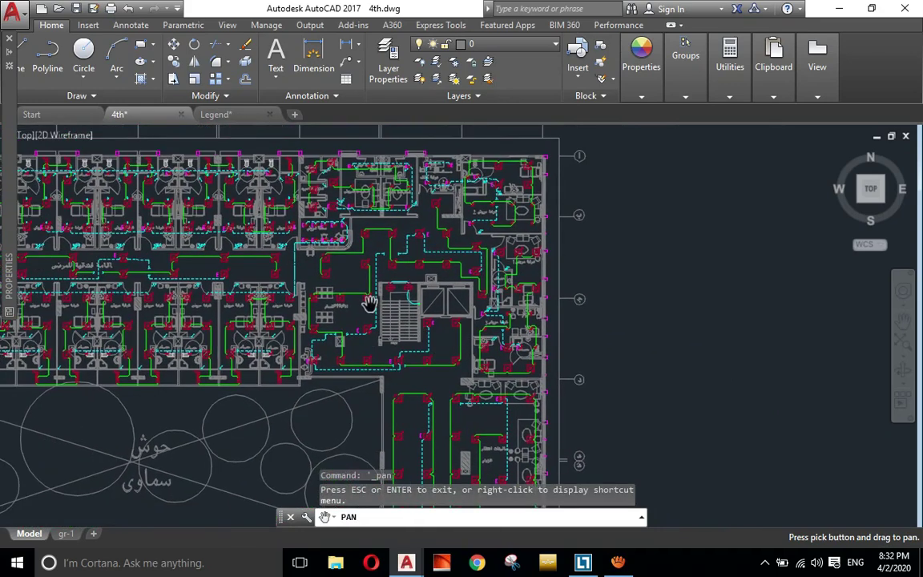
scroll(399, 277, "down", 2)
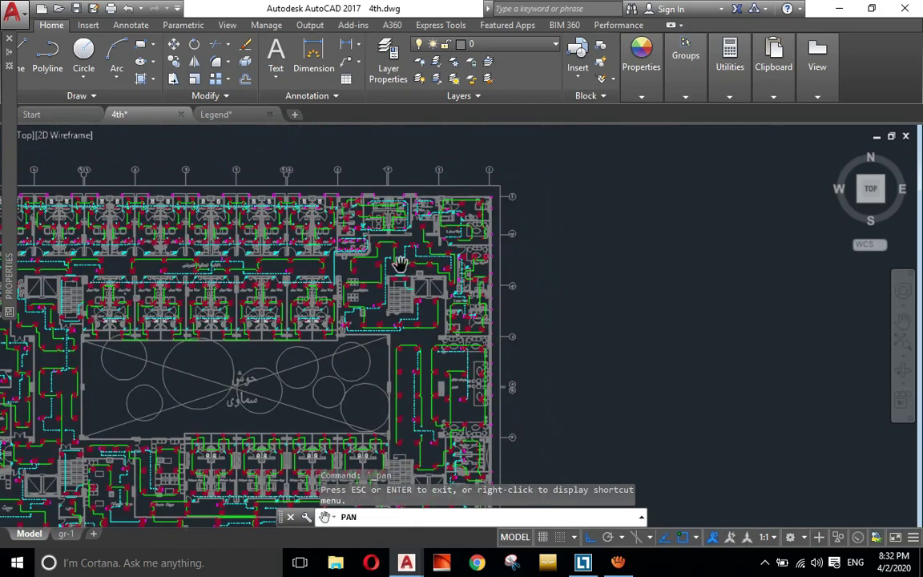
left_click_drag(394, 244, 423, 225)
left_click_drag(130, 218, 183, 193)
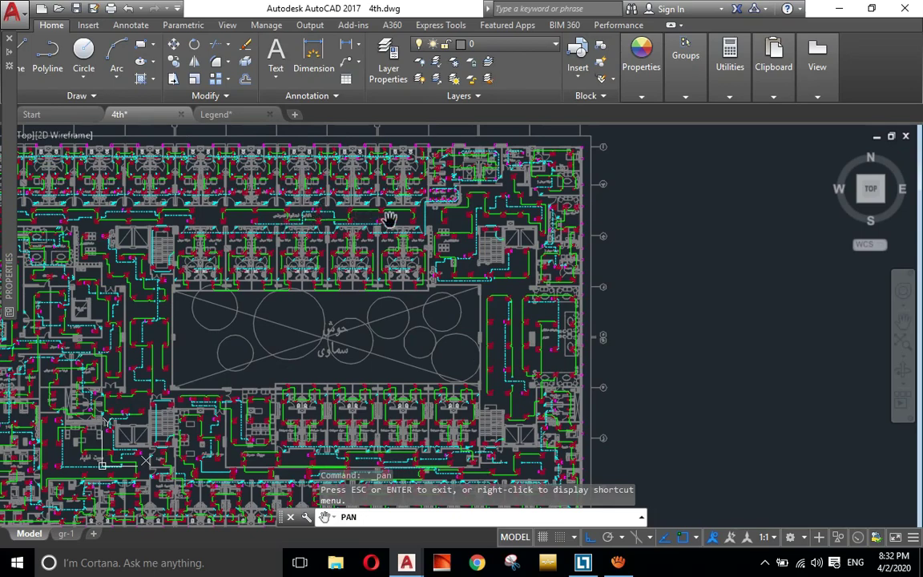
- Zoom in on the waiting area, patient rooms and stair core with A- and E-marked fittings
scroll(449, 223, "up", 3)
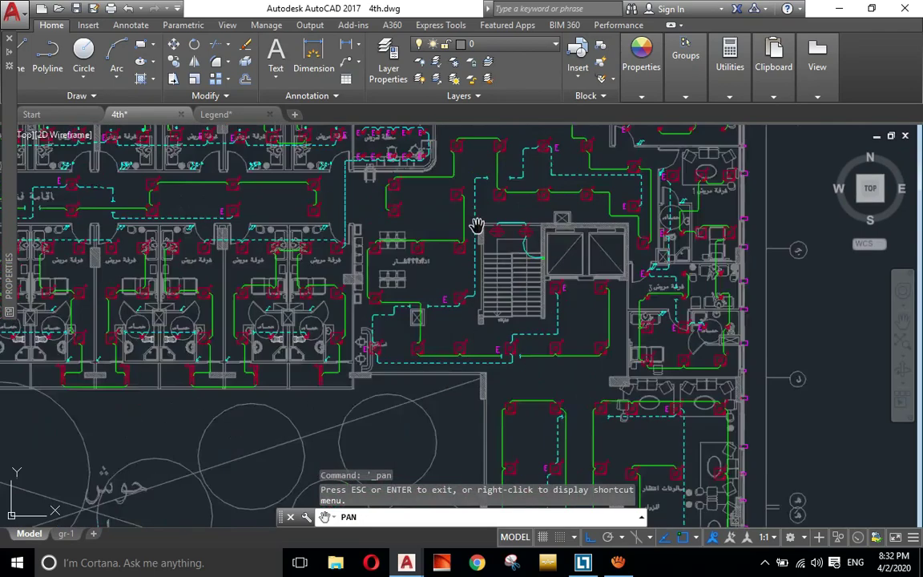
scroll(401, 225, "up", 2)
scroll(391, 216, "down", 4)
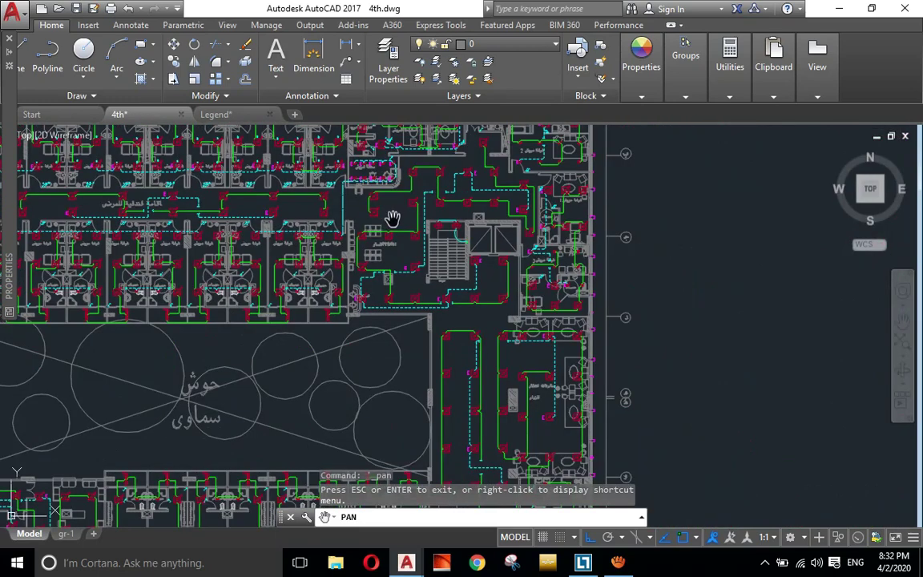
left_click_drag(391, 212, 410, 250)
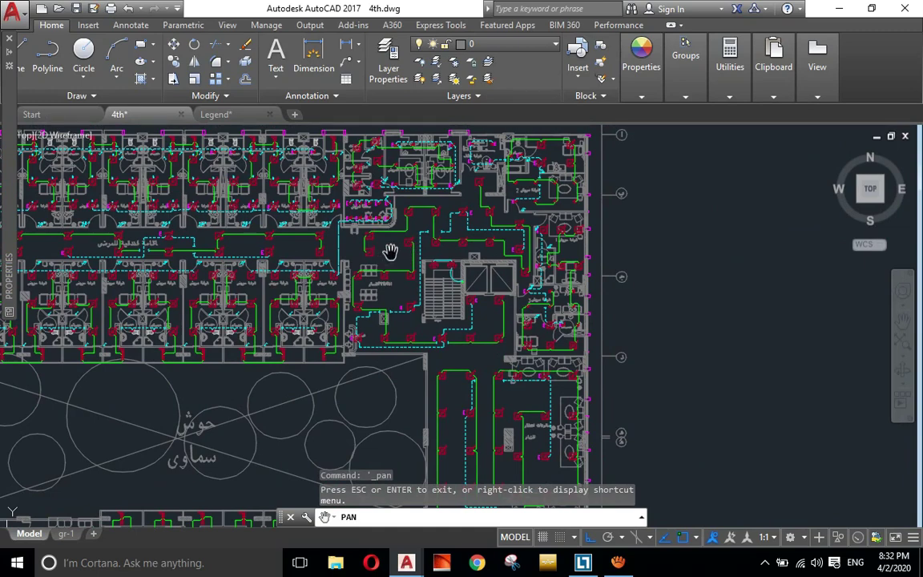
scroll(392, 252, "down", 2)
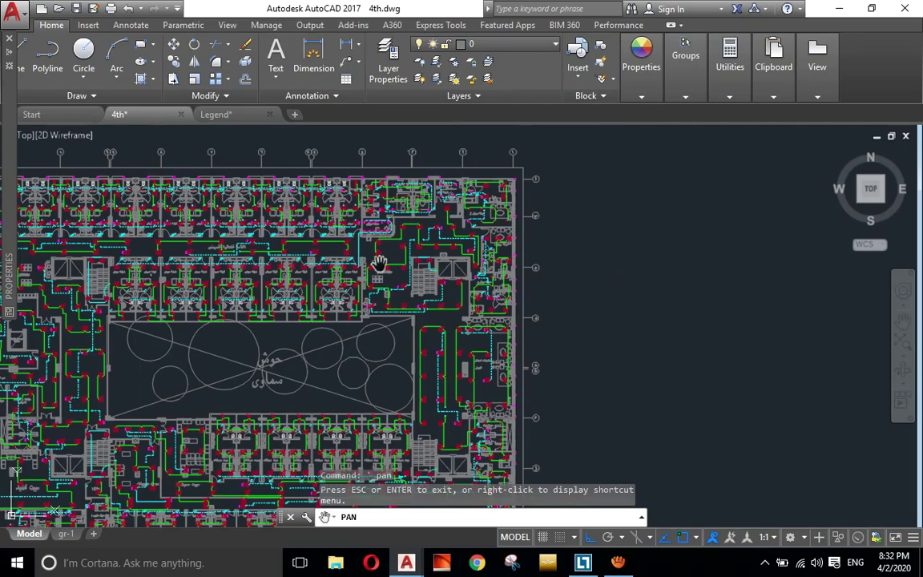
scroll(370, 260, "up", 5)
scroll(361, 247, "up", 1)
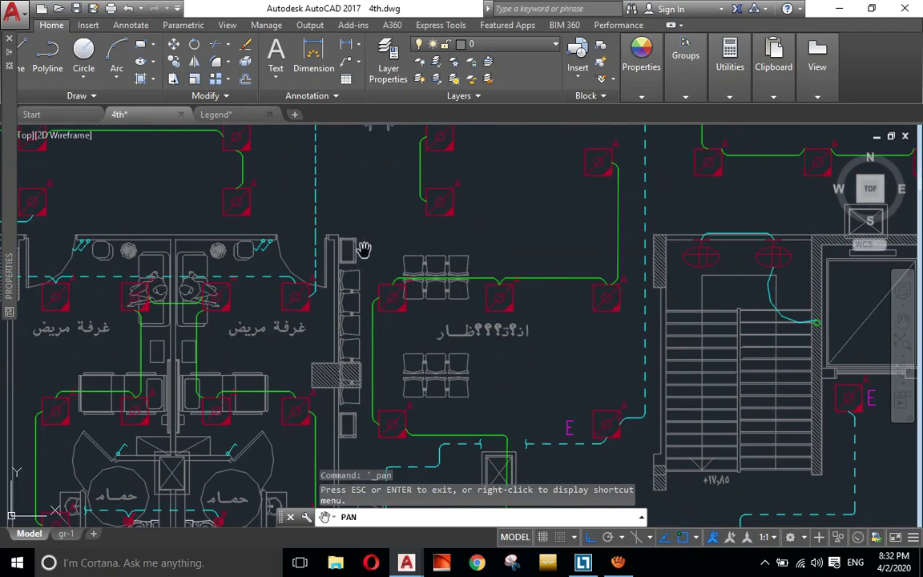
scroll(352, 258, "down", 2)
scroll(353, 252, "down", 2)
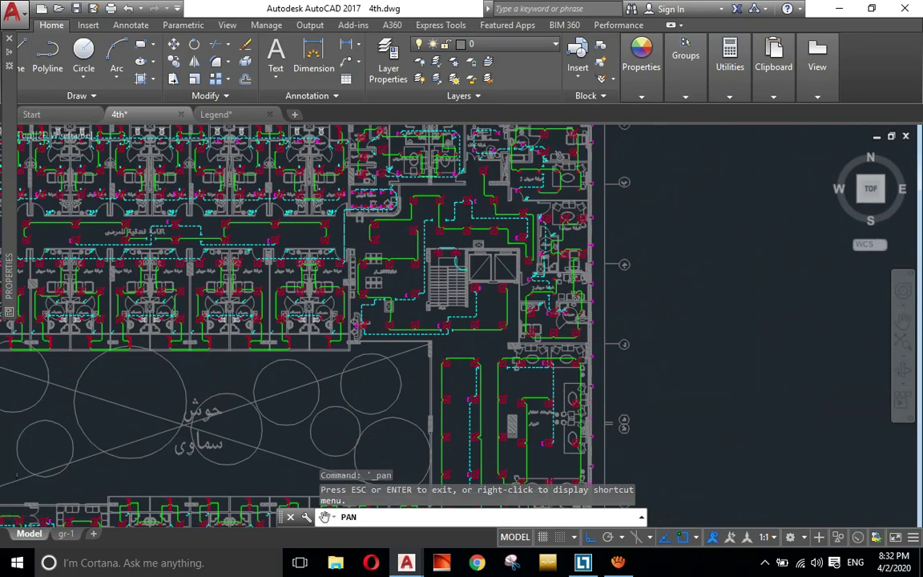
scroll(313, 227, "down", 3)
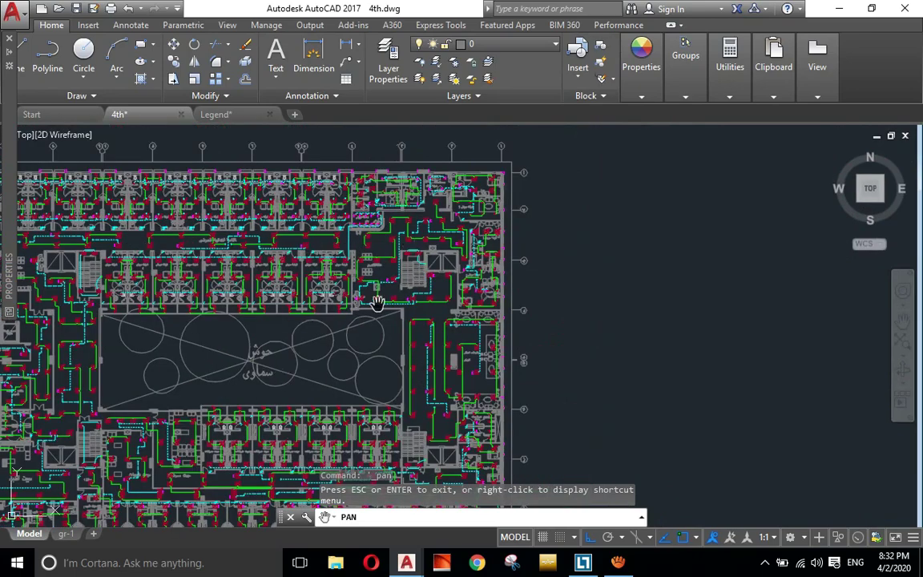
scroll(364, 257, "up", 2)
scroll(464, 170, "up", 2)
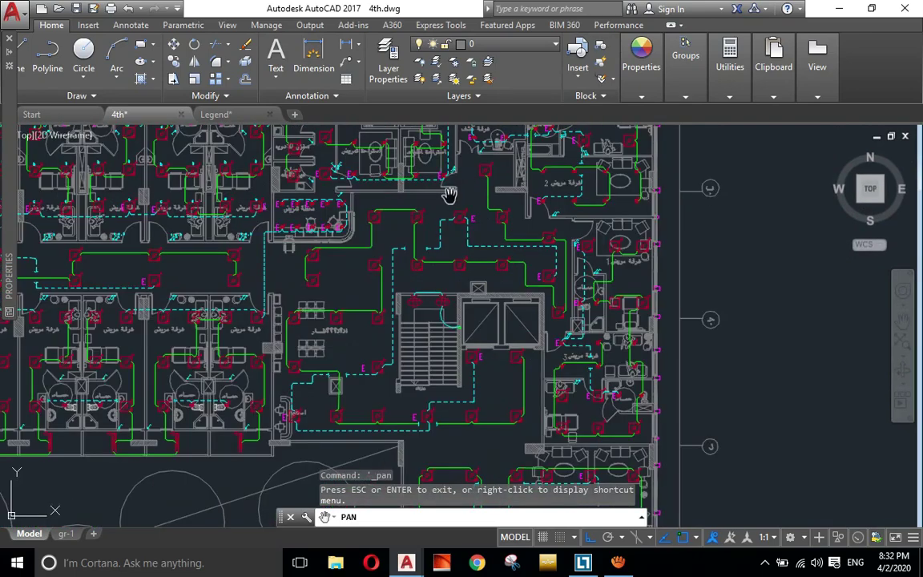
scroll(278, 300, "up", 2)
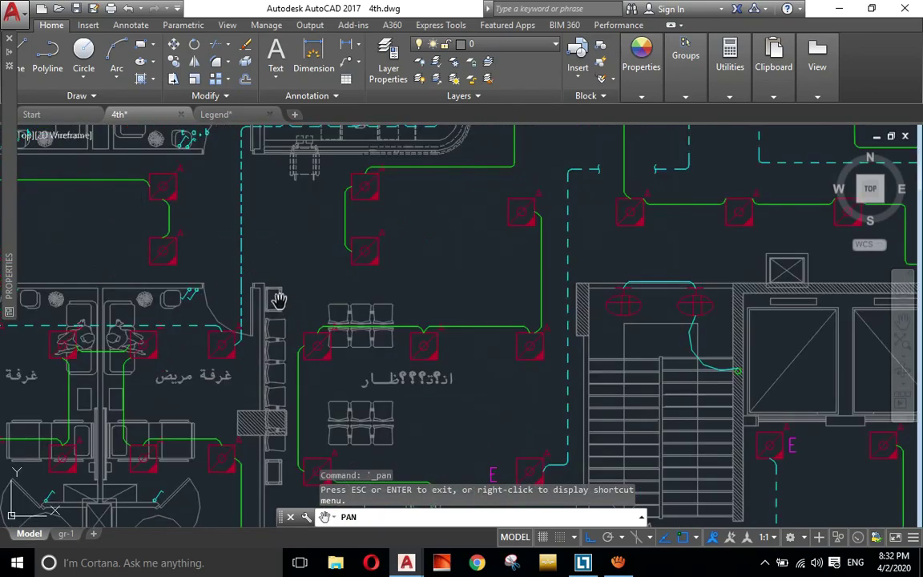
scroll(278, 300, "down", 3)
scroll(433, 333, "down", 3)
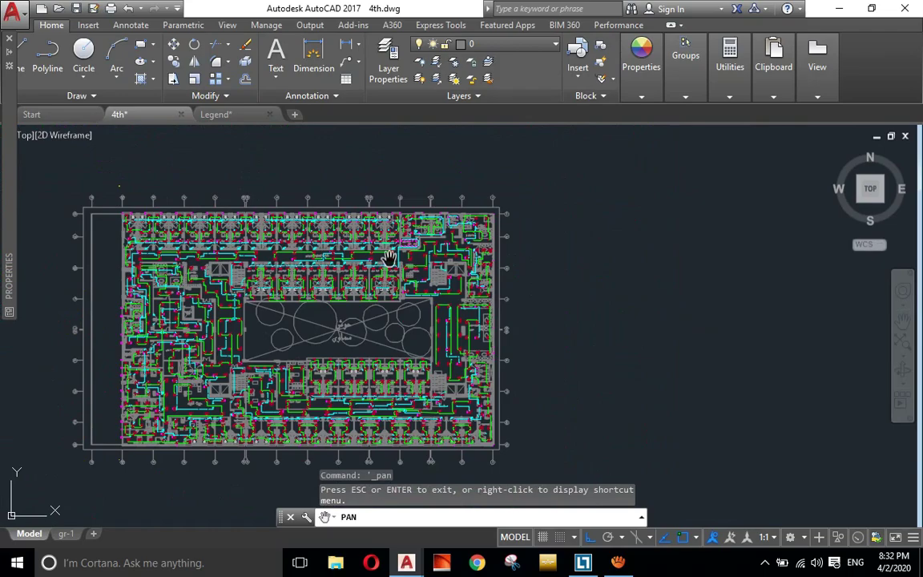
scroll(391, 257, "up", 4)
scroll(397, 262, "up", 3)
scroll(423, 264, "down", 4)
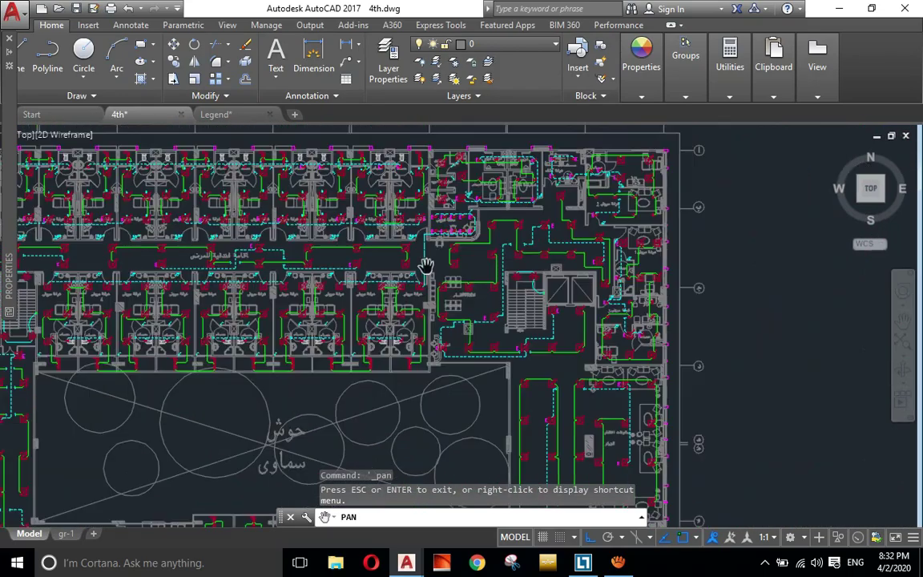
scroll(433, 278, "down", 5)
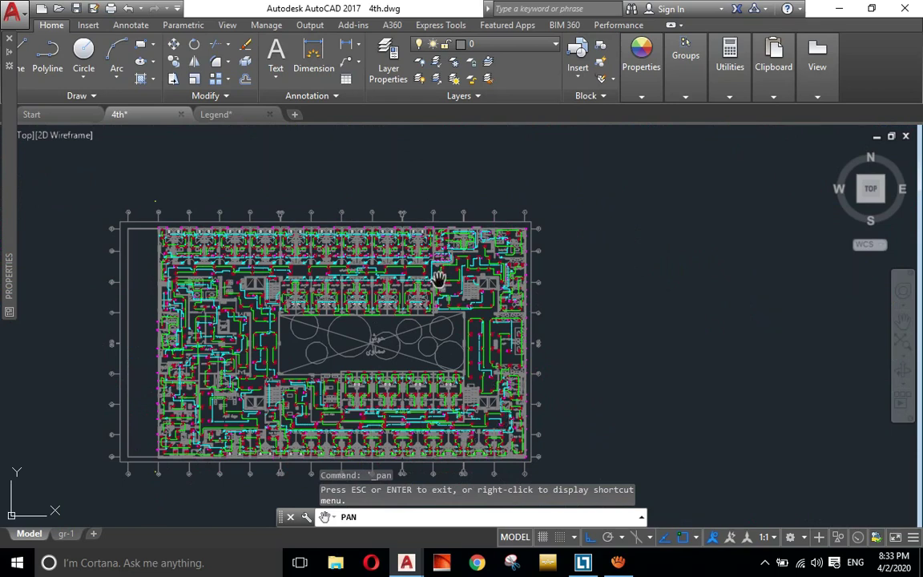
scroll(421, 268, "up", 5)
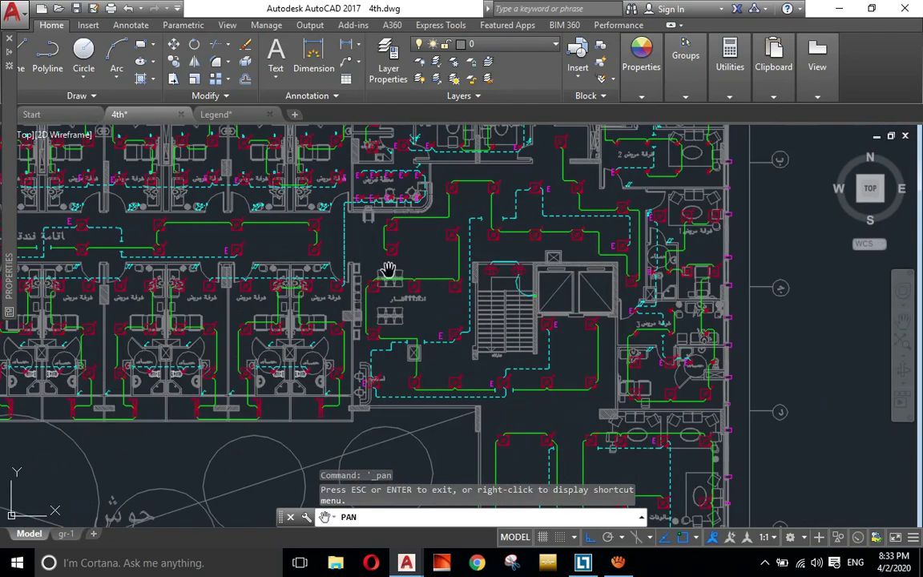
scroll(377, 272, "up", 2)
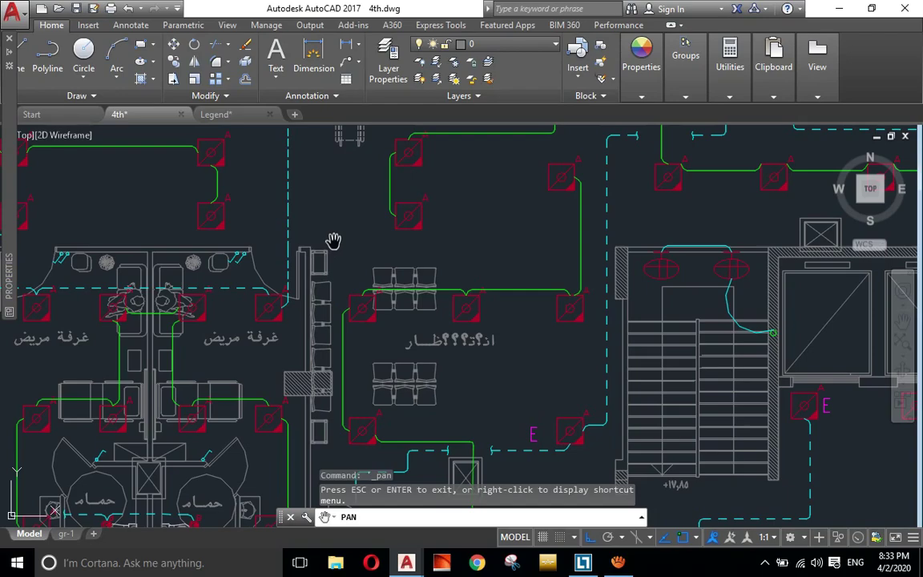
scroll(334, 240, "down", 4)
scroll(377, 244, "down", 4)
scroll(353, 249, "down", 3)
- Frame the patient rooms around the central courtyard with their switches and fixtures
left_click_drag(317, 255, 395, 241)
scroll(344, 255, "up", 4)
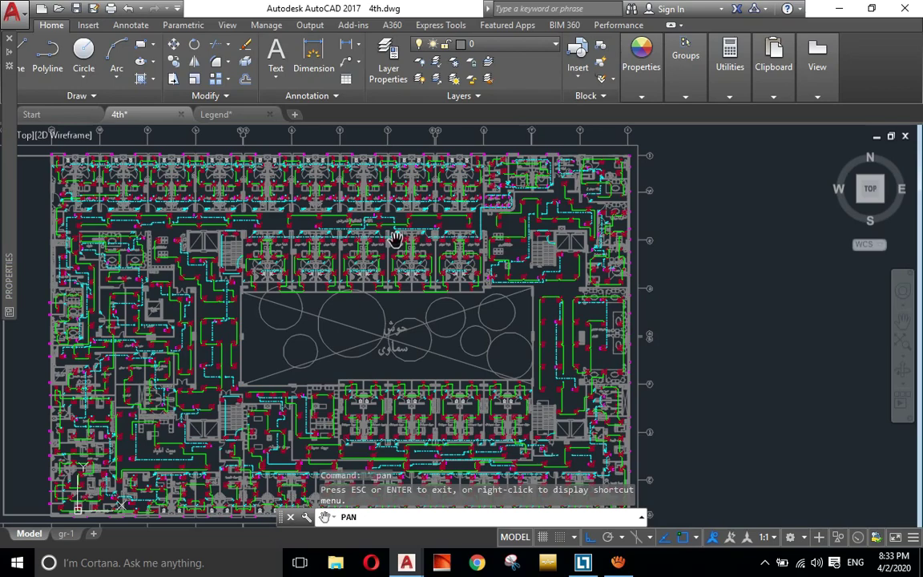
scroll(273, 225, "up", 2)
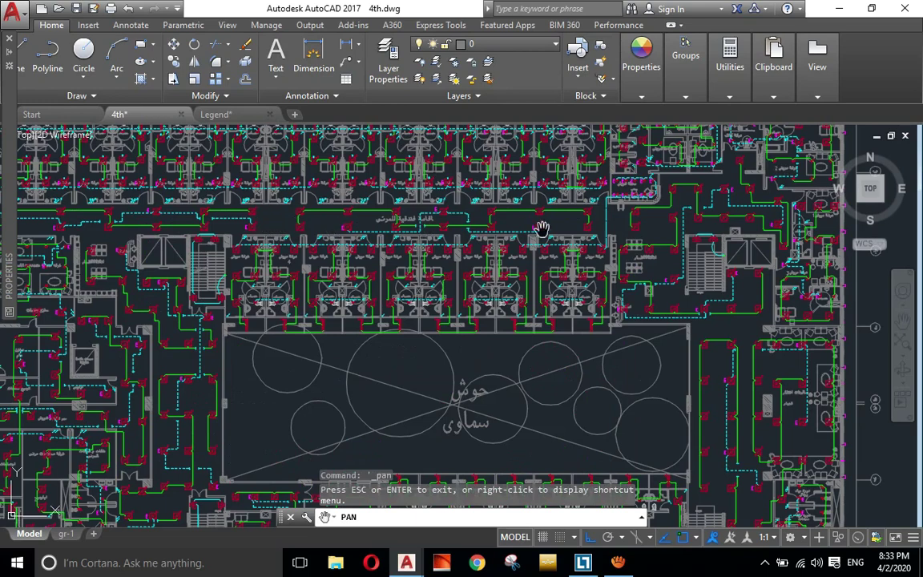